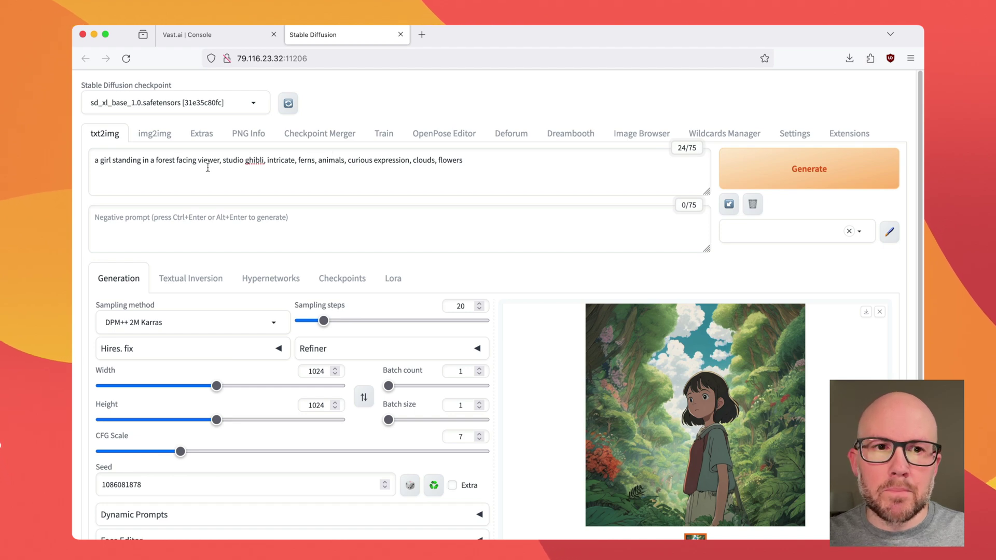
# Scroll down below the generated 1024x1024 Ghibli-style forest-girl image.
pyautogui.scroll(-4, 413, 212)
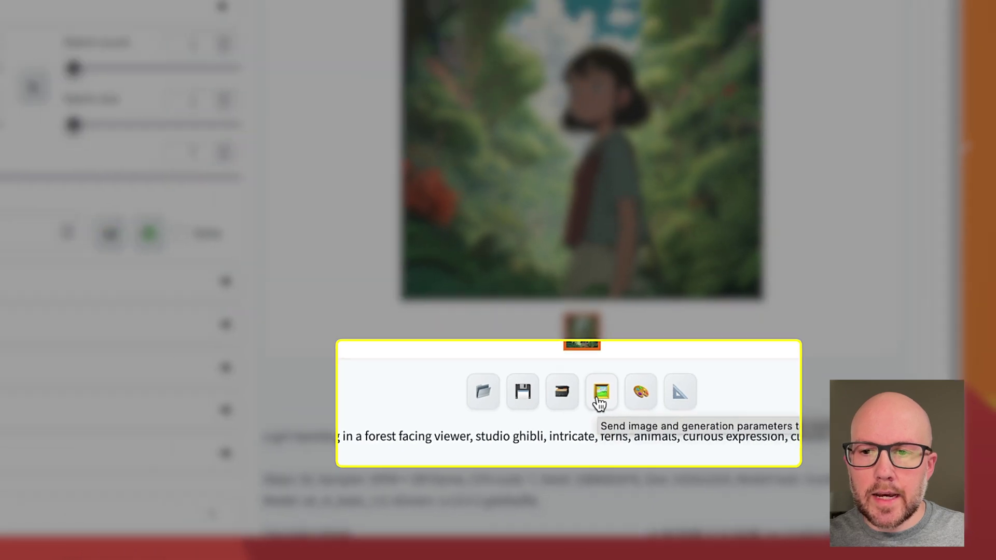
# Send the forest-girl image and its prompt to img2img and open the Script list.
pyautogui.click(545, 369)
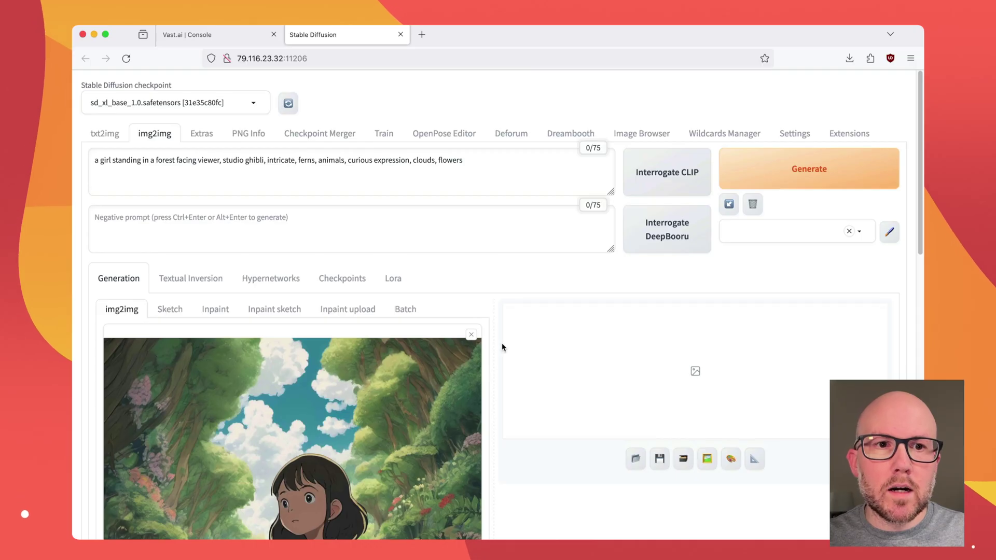
pyautogui.scroll(-10, 291, 232)
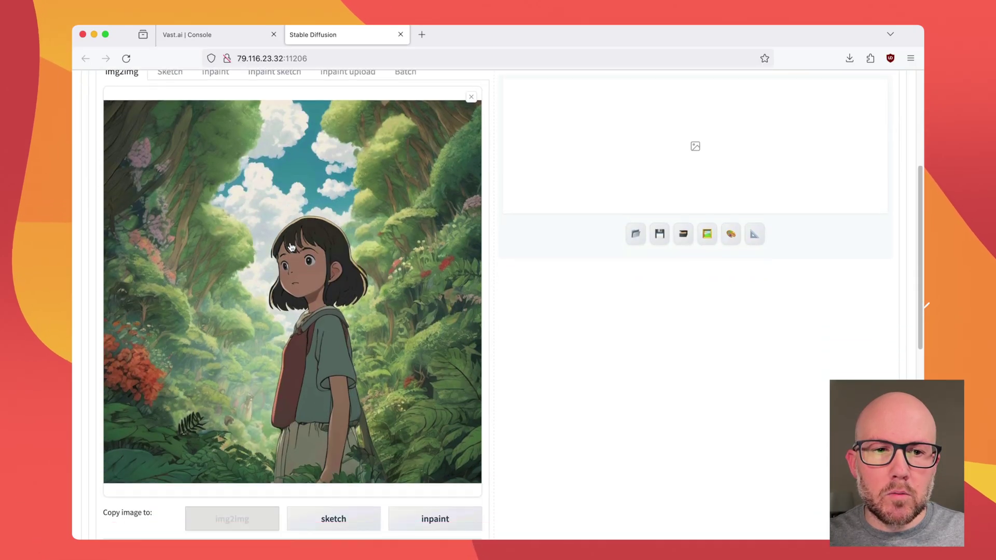
pyautogui.scroll(-10, 290, 244)
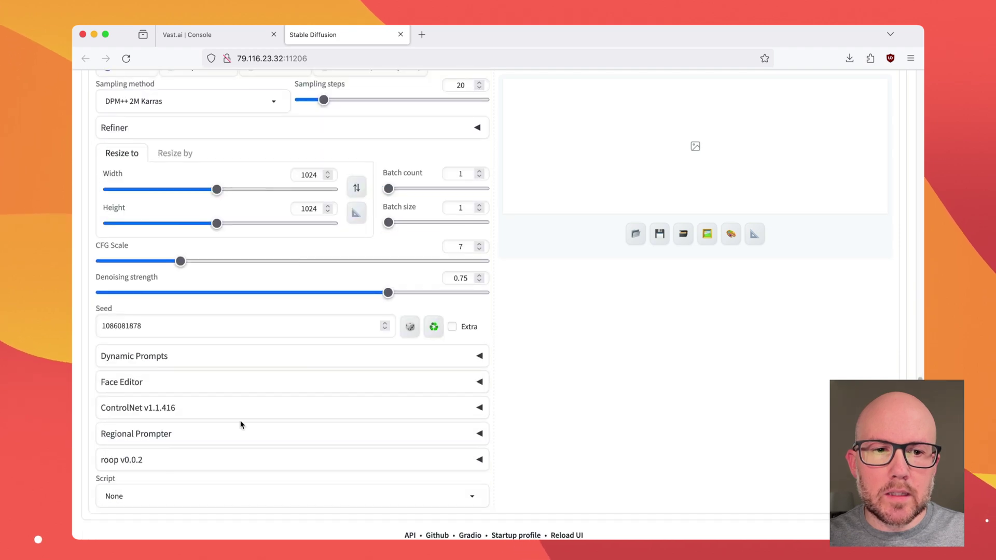
pyautogui.click(121, 495)
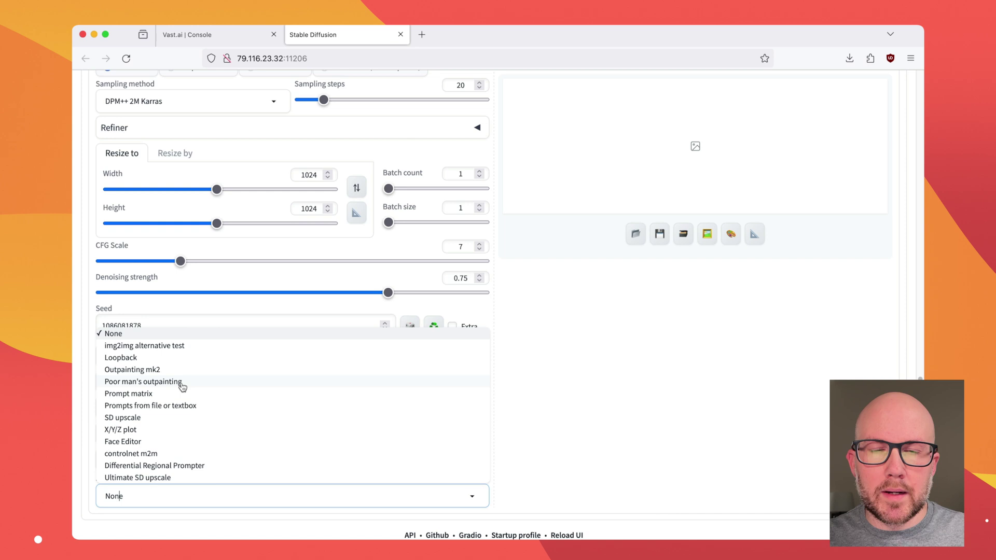
# Choose the Poor man's outpainting script, expanding only to the left.
pyautogui.click(182, 382)
pyautogui.scroll(-5, 171, 388)
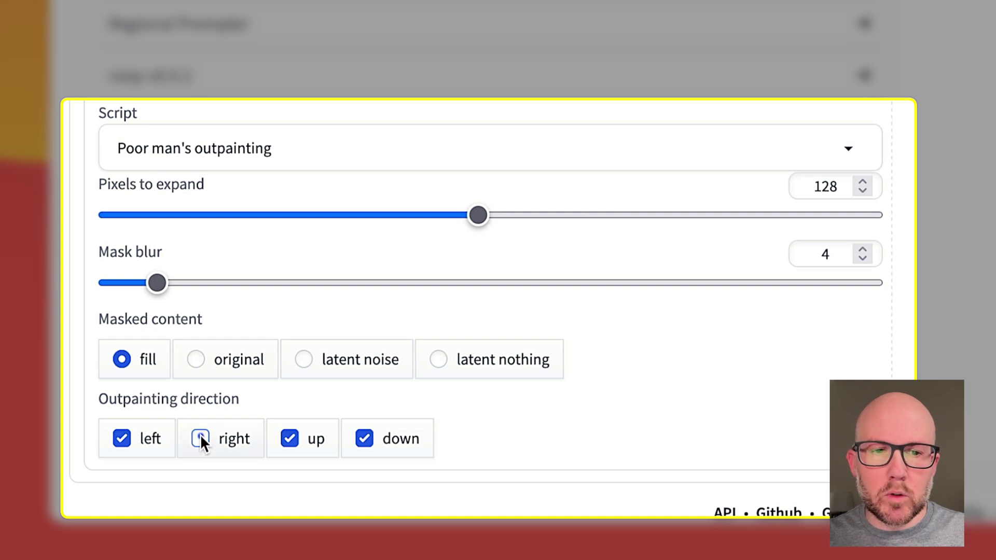
pyautogui.click(393, 449)
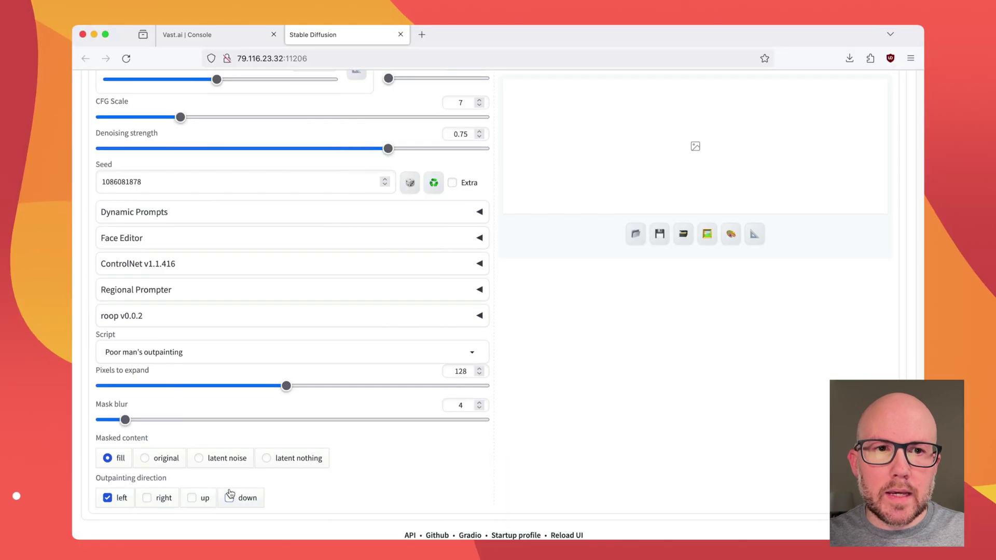
# Set denoising strength to 0.8 and sampling steps to 80.
pyautogui.scroll(5, 255, 483)
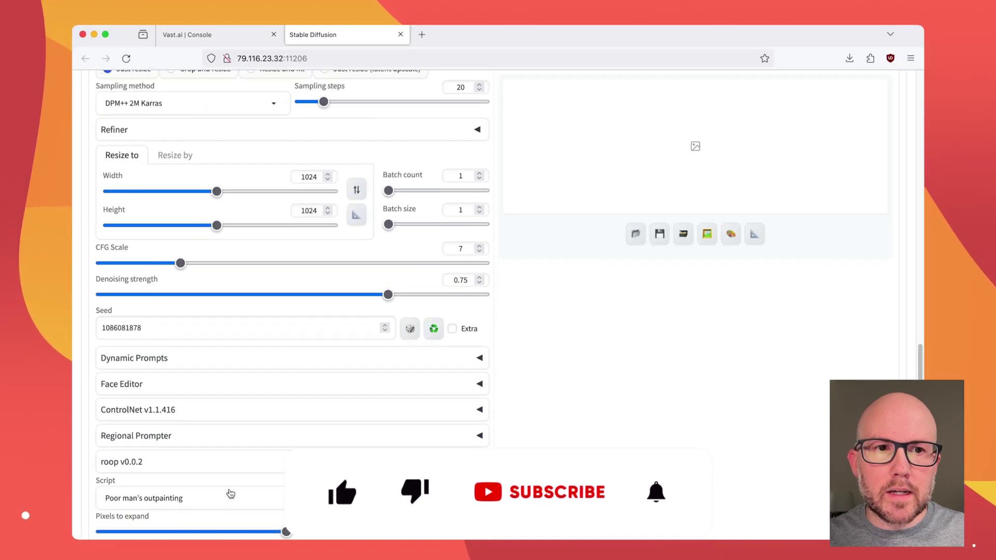
pyautogui.scroll(1, 231, 493)
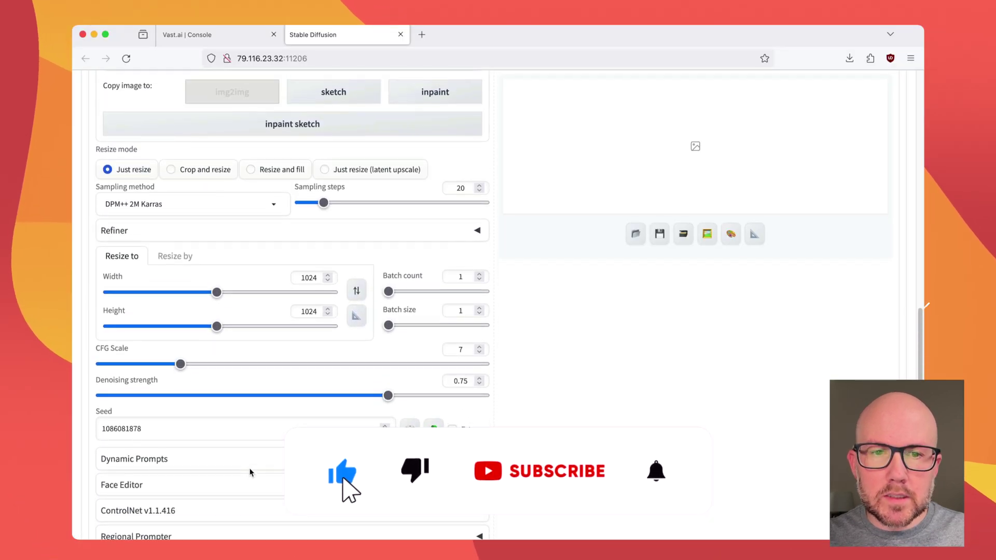
pyautogui.moveTo(388, 395); pyautogui.dragTo(407, 396)
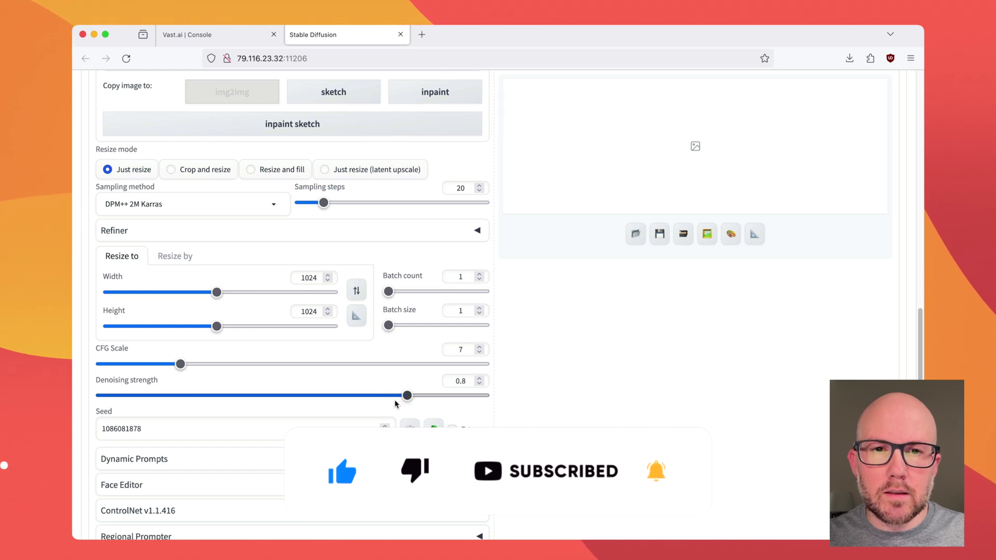
pyautogui.doubleClick(459, 188)
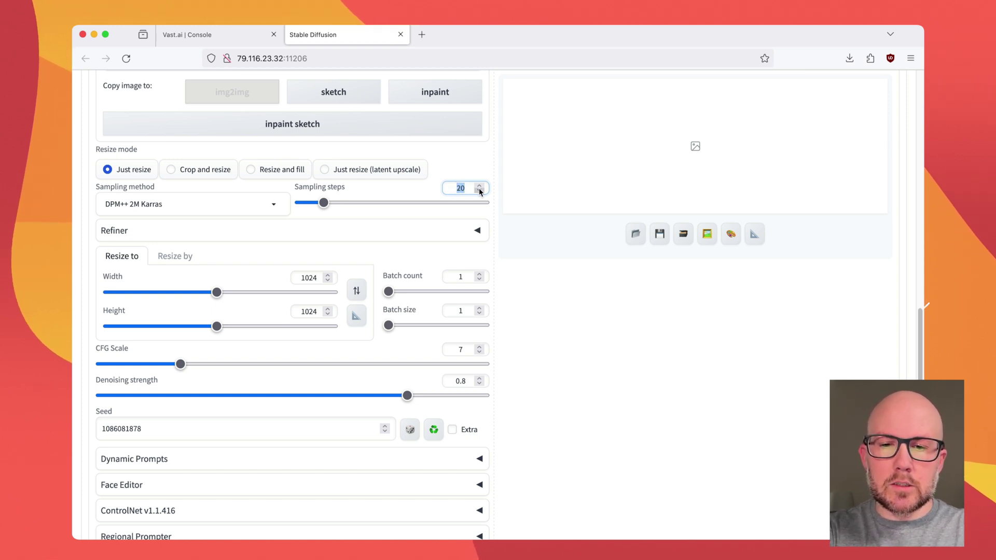
pyautogui.write('80')
# Switch the resize mode to Crop and resize.
pyautogui.scroll(1, 416, 217)
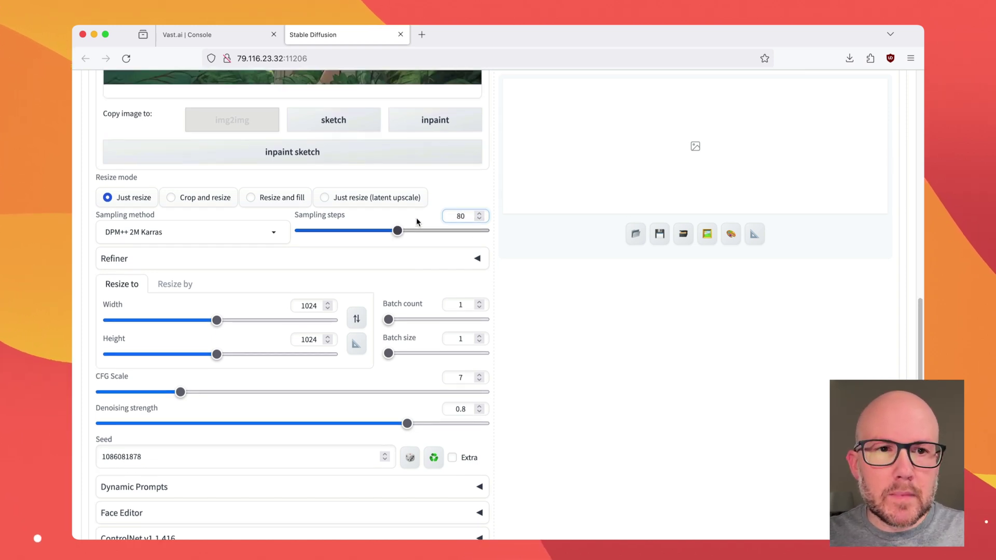
pyautogui.scroll(2, 207, 243)
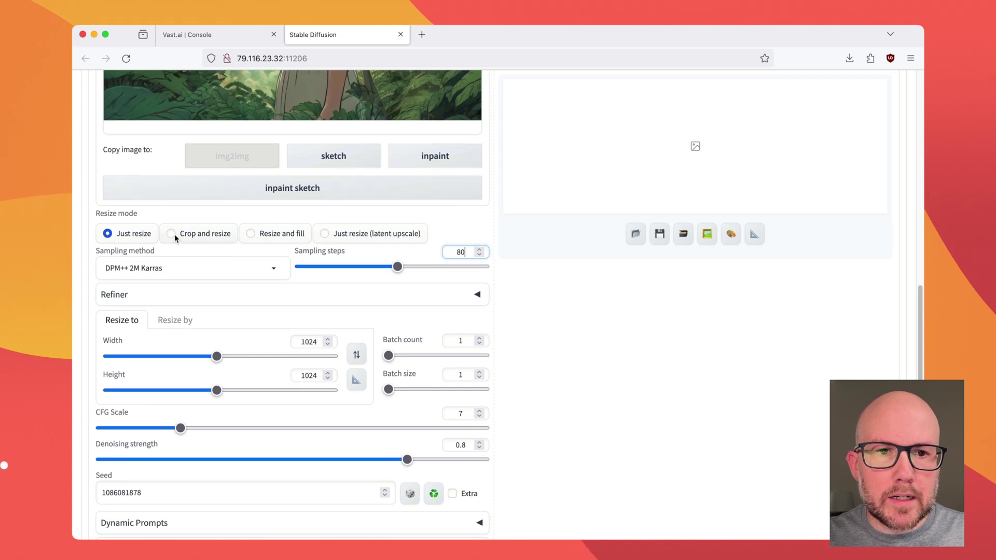
pyautogui.click(171, 234)
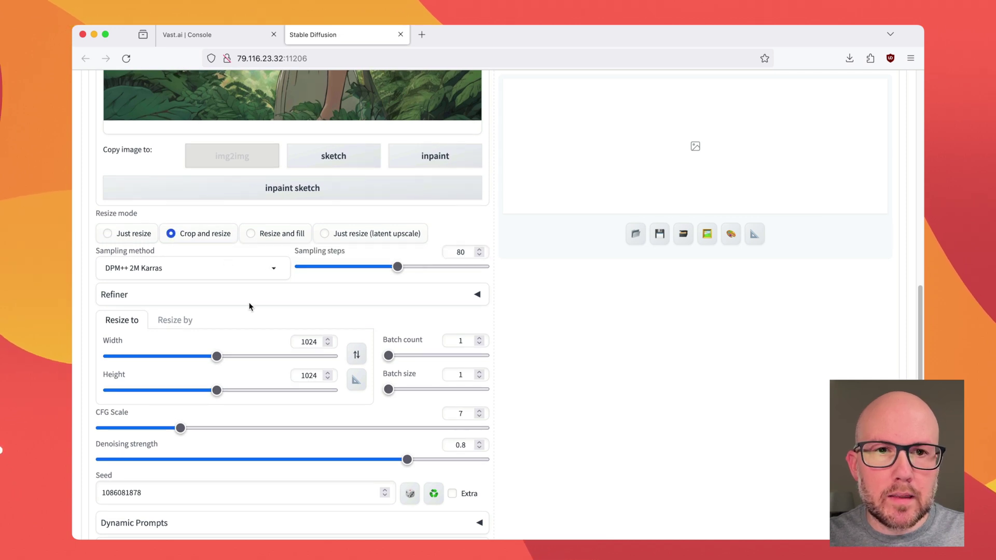
pyautogui.scroll(1, 249, 306)
pyautogui.scroll(3, 249, 306)
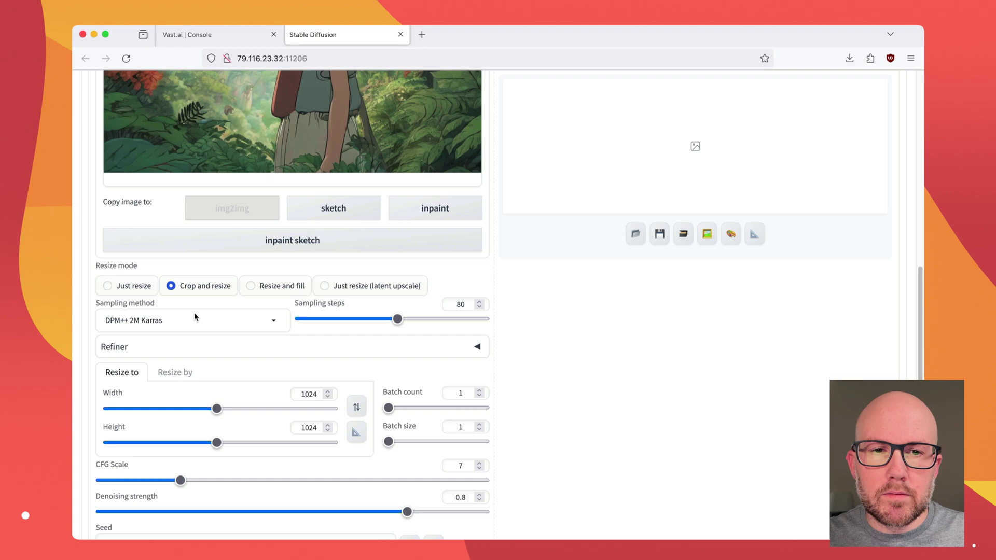
pyautogui.scroll(2, 218, 311)
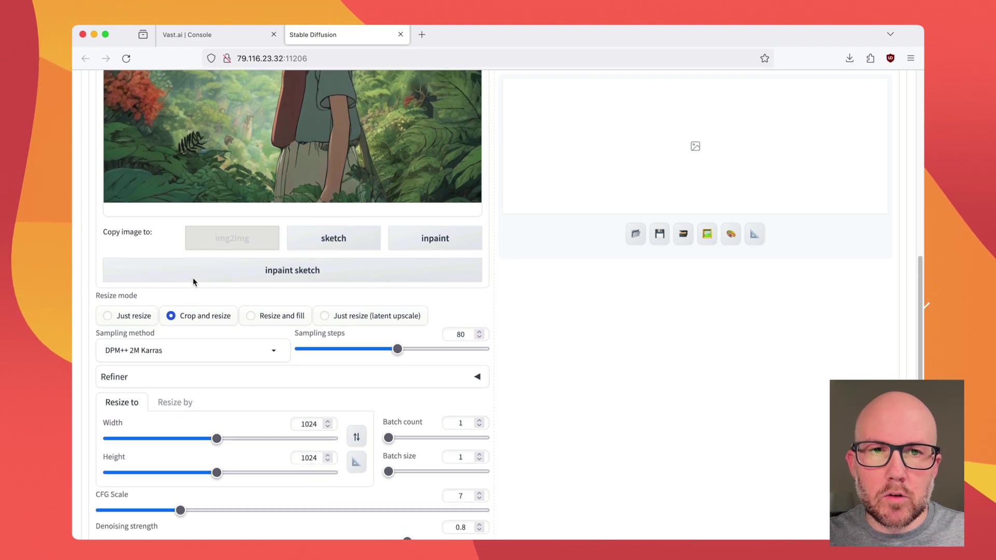
pyautogui.scroll(10, 196, 312)
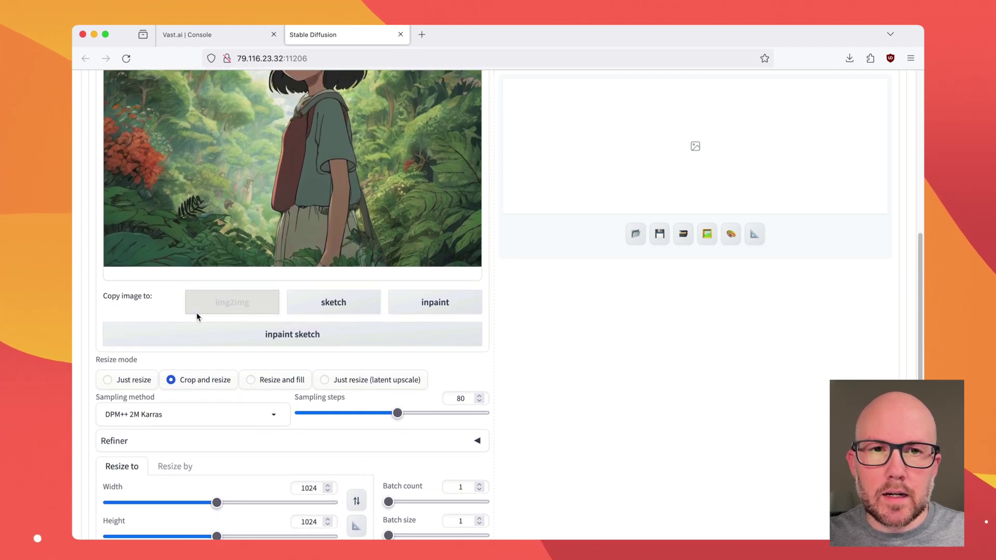
pyautogui.scroll(20, 660, 333)
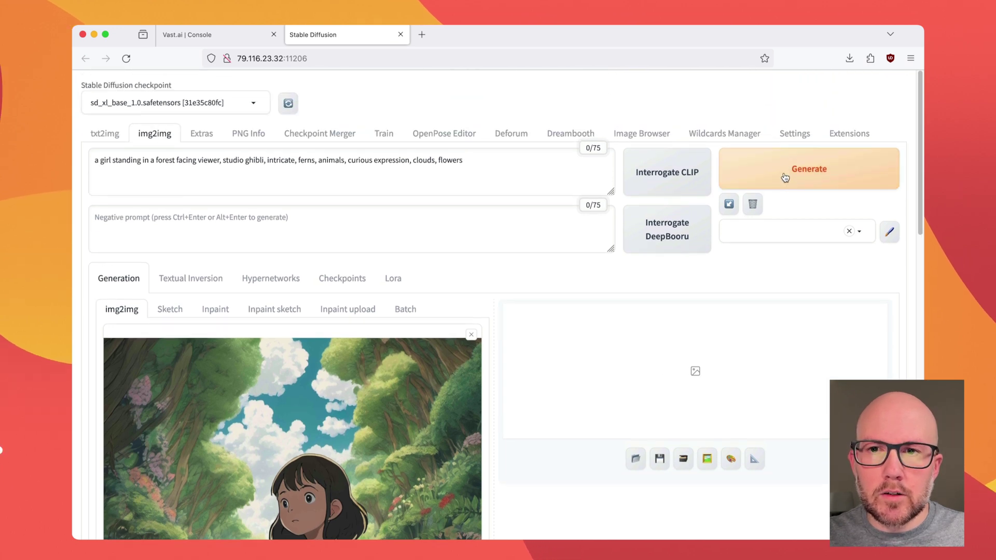
# Generate the left-outpainted forest-girl image and enlarge it full screen to inspect the seam.
pyautogui.click(785, 177)
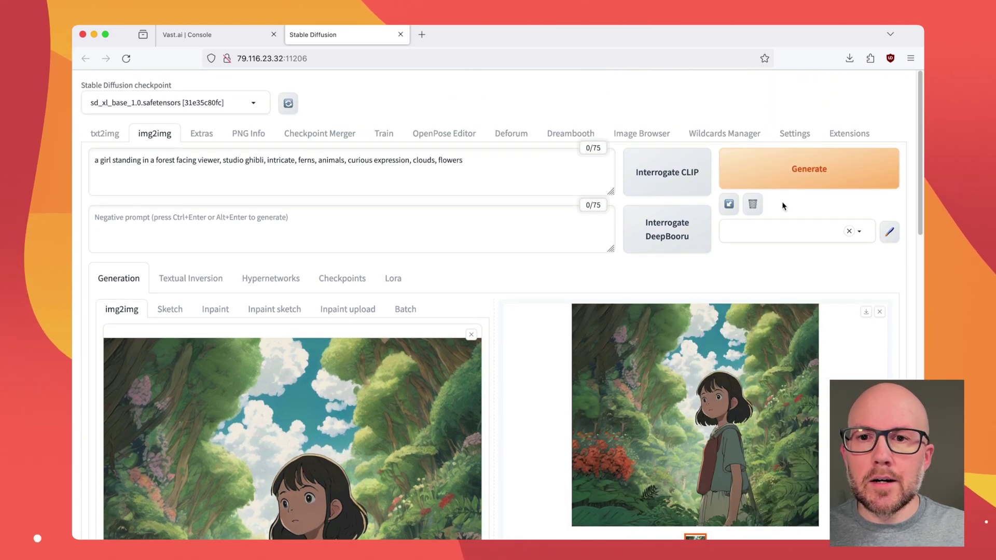
pyautogui.click(751, 363)
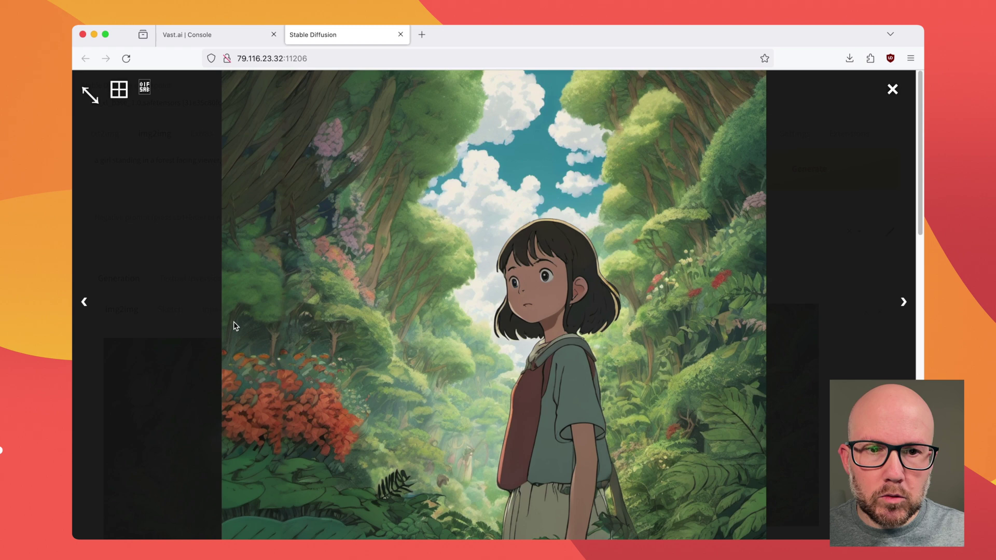
pyautogui.click(193, 333)
pyautogui.scroll(-5, 156, 404)
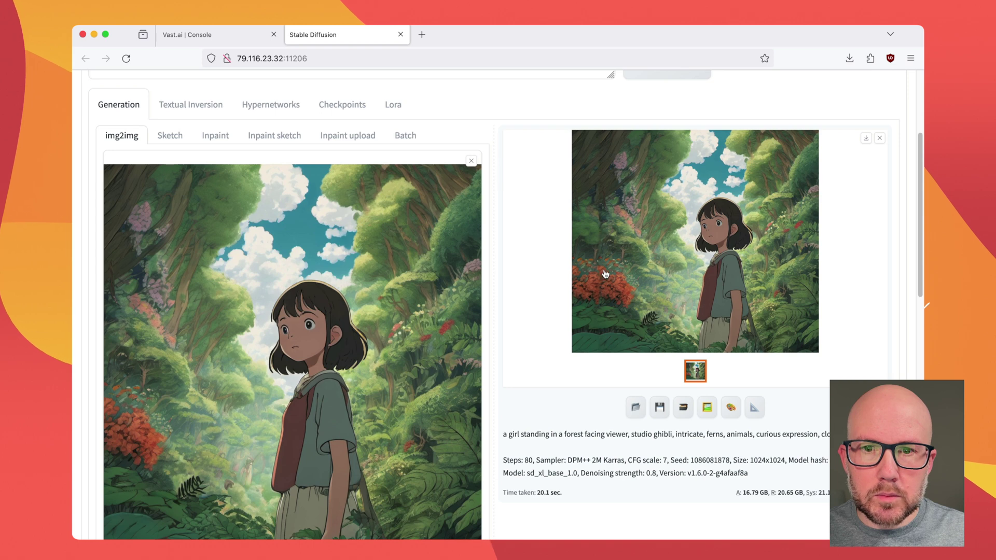
pyautogui.click(585, 271)
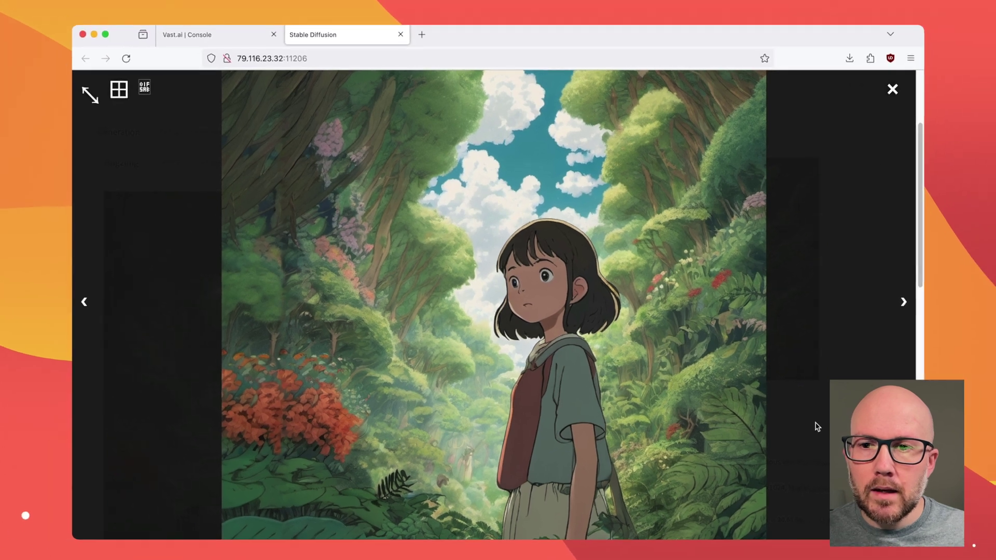
# Generate a new left-outpainted version at width 1152 and view it full screen.
pyautogui.click(813, 424)
pyautogui.scroll(-1, 726, 422)
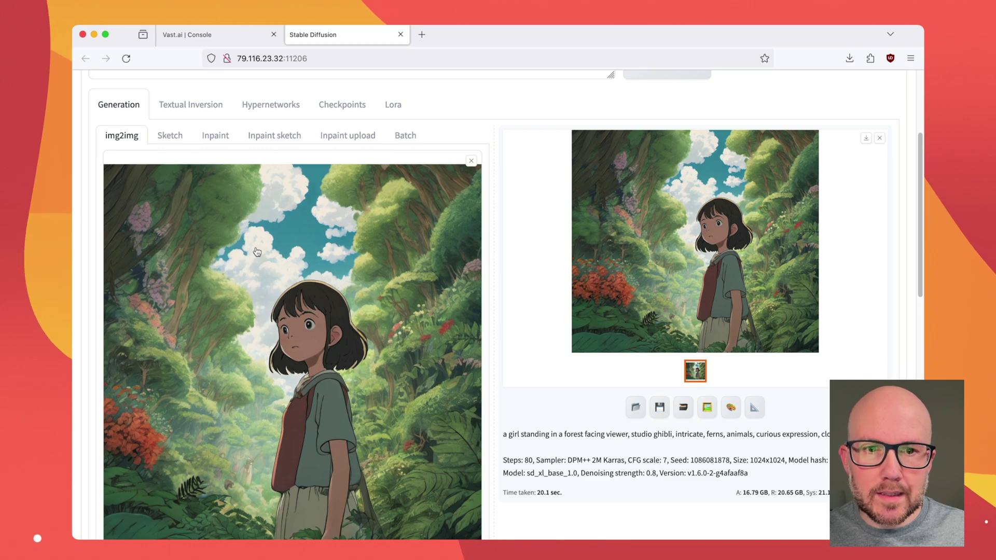
pyautogui.scroll(-6, 241, 254)
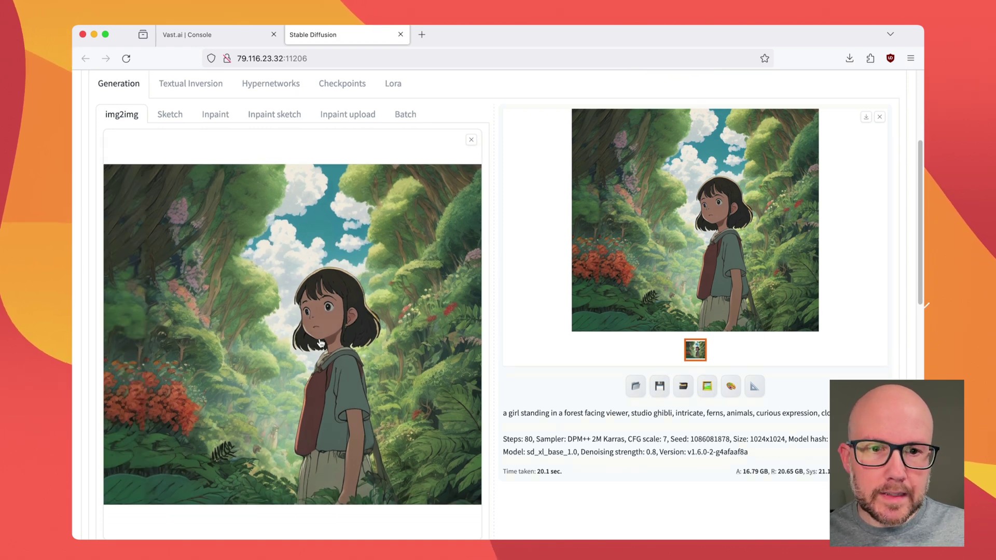
pyautogui.scroll(-2, 374, 329)
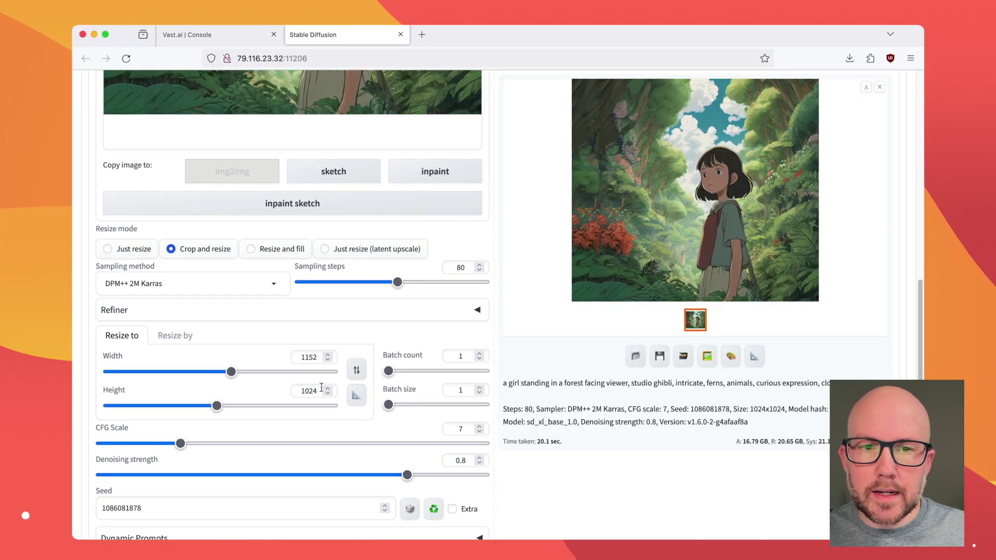
pyautogui.scroll(-10, 322, 396)
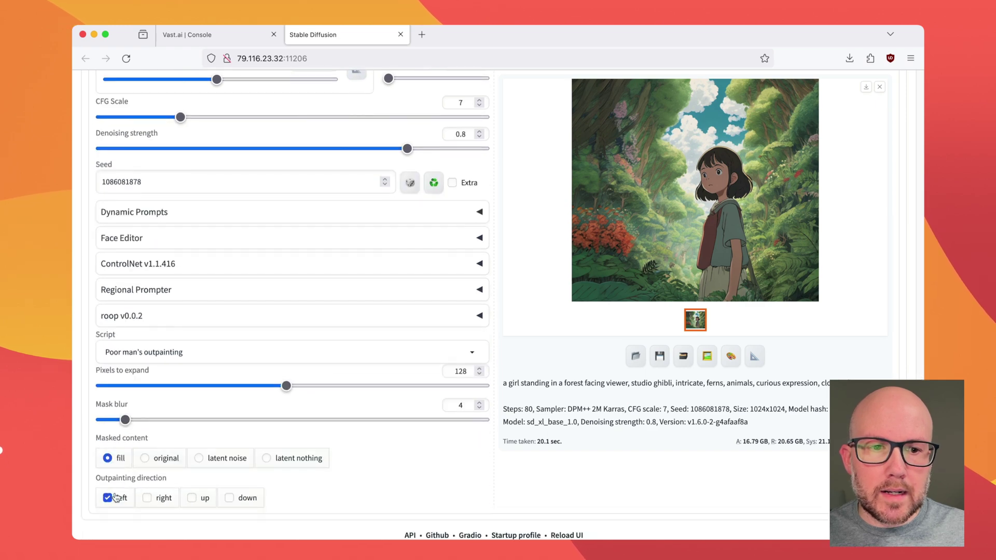
pyautogui.scroll(15, 510, 334)
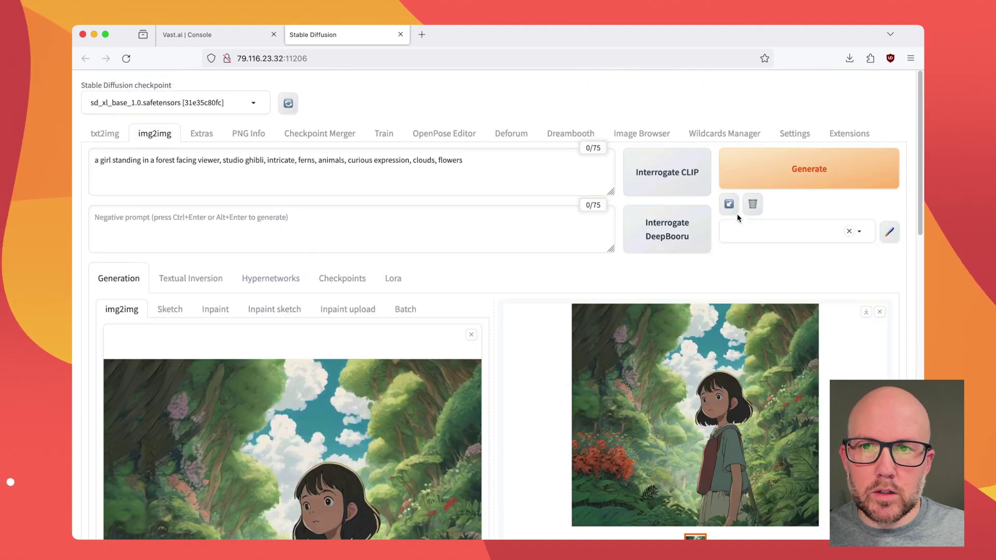
pyautogui.click(778, 169)
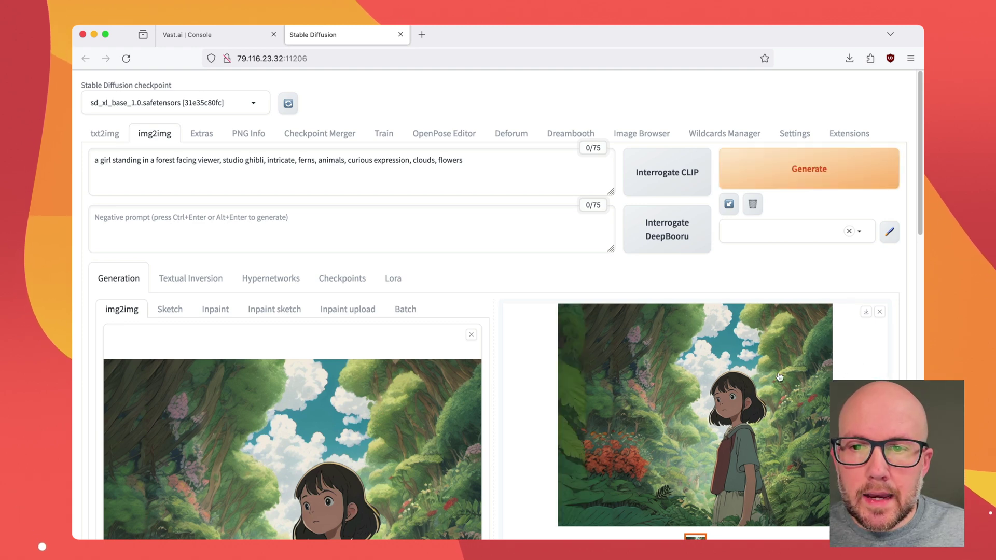
pyautogui.click(779, 377)
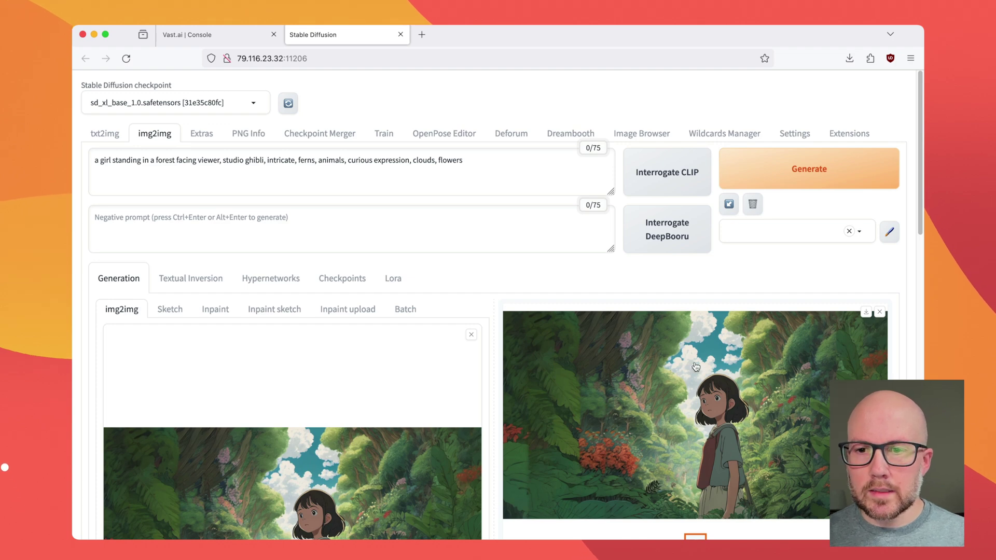
pyautogui.click(553, 475)
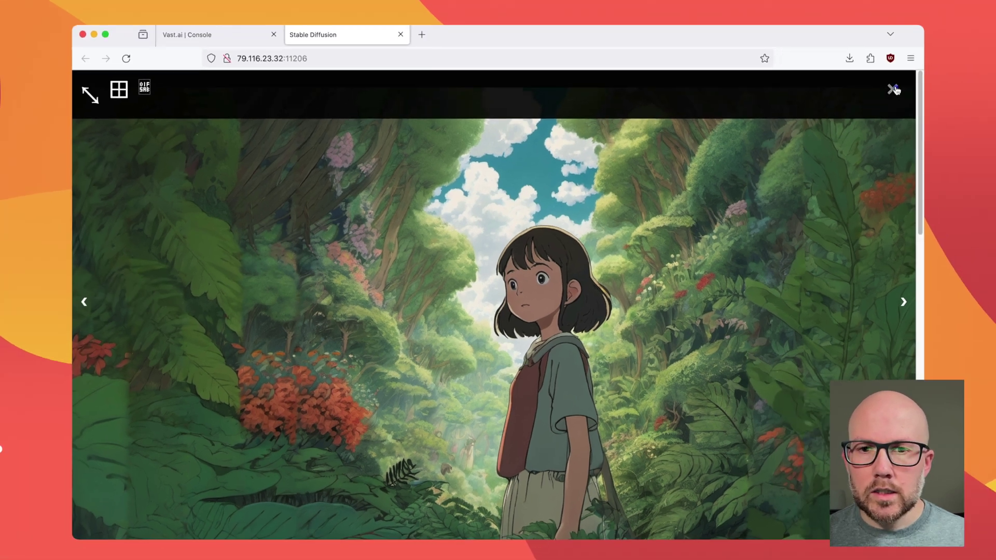
pyautogui.click(980, 13)
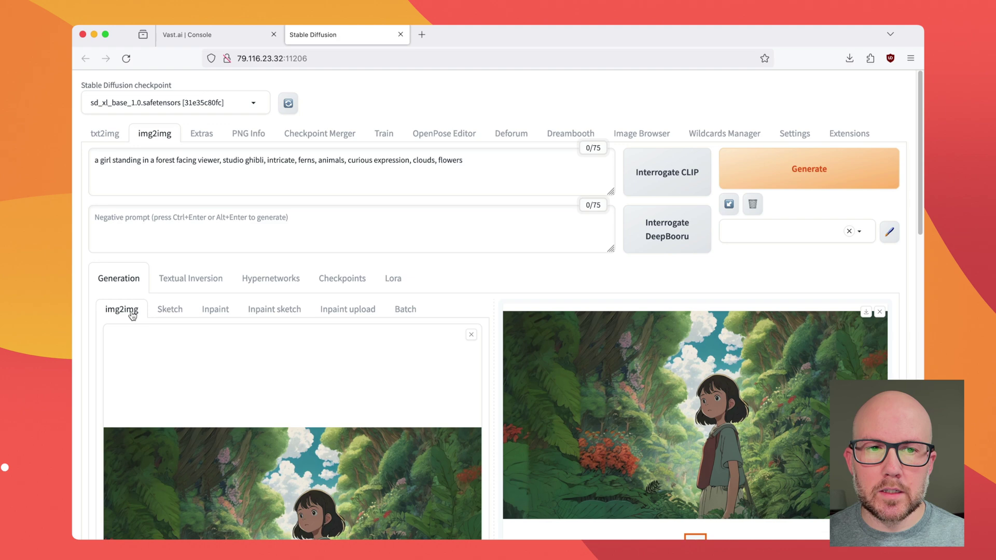
# Set the img2img script back to None.
pyautogui.scroll(-5, 161, 320)
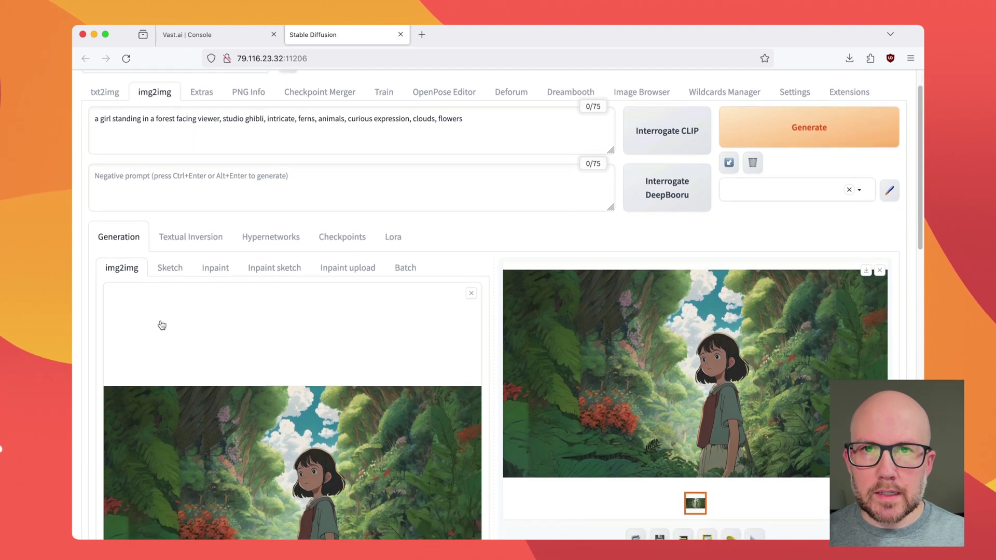
pyautogui.scroll(-15, 161, 325)
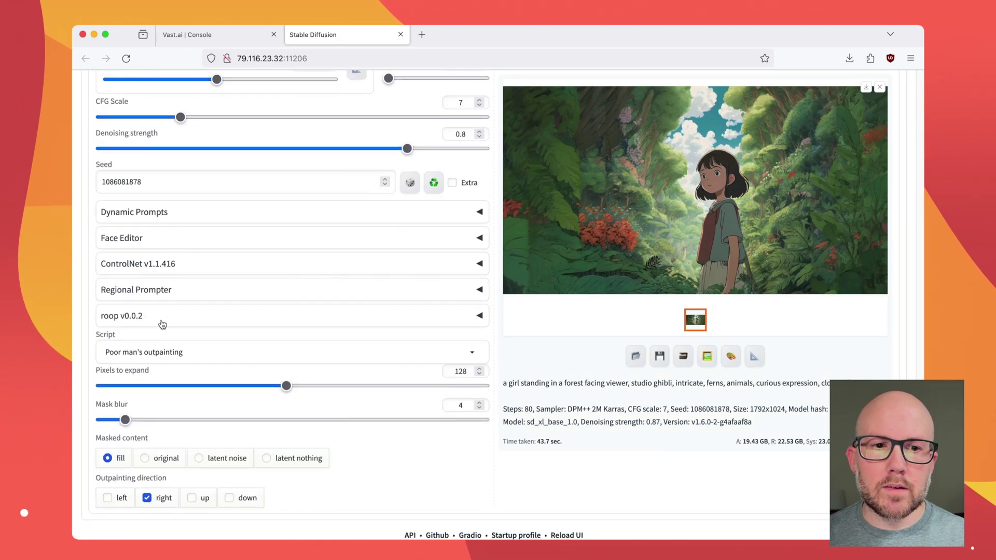
pyautogui.click(167, 352)
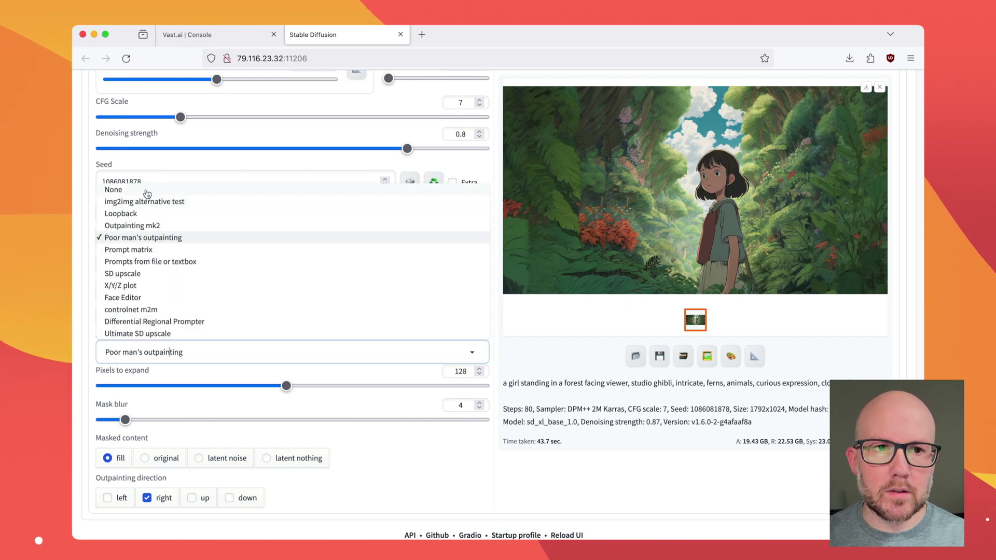
pyautogui.click(146, 190)
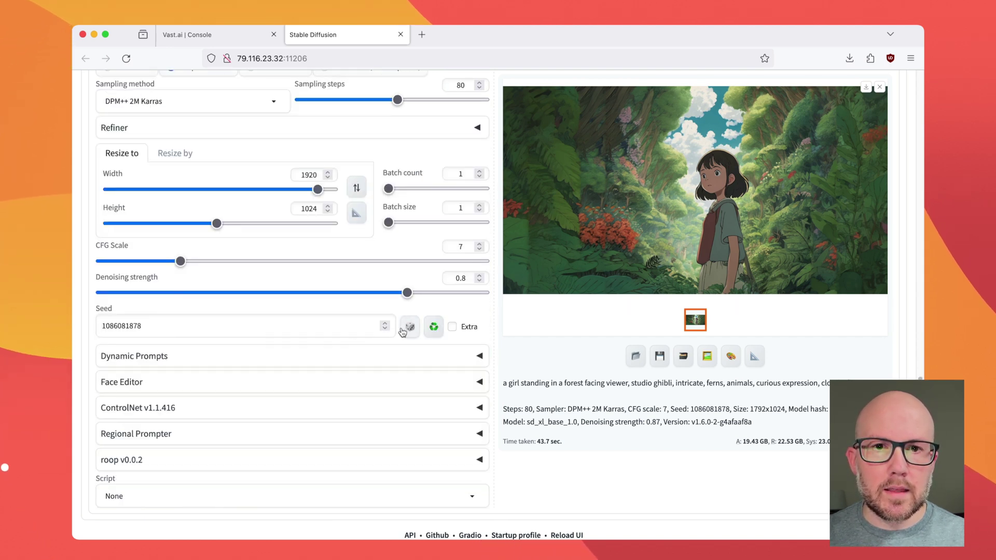
pyautogui.scroll(2, 402, 332)
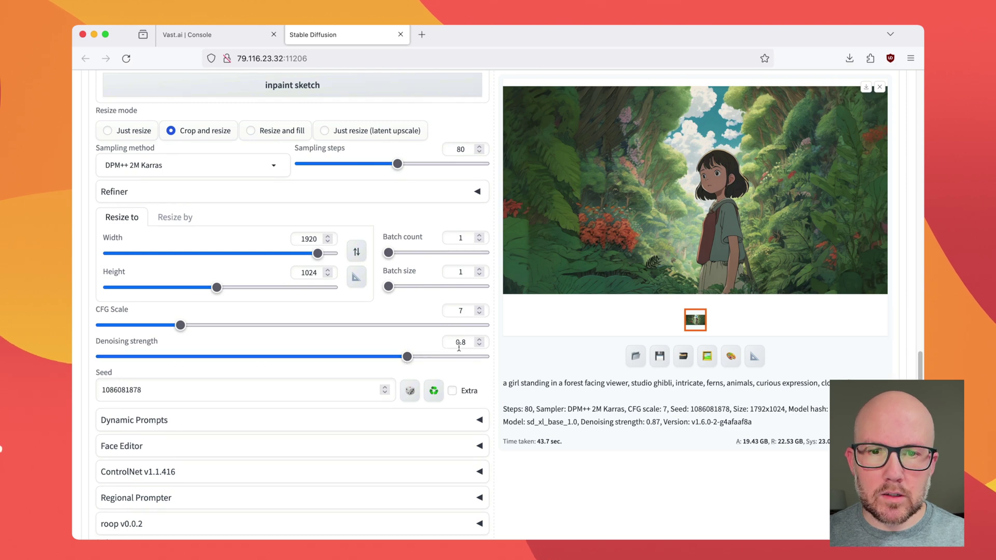
pyautogui.scroll(1, 428, 290)
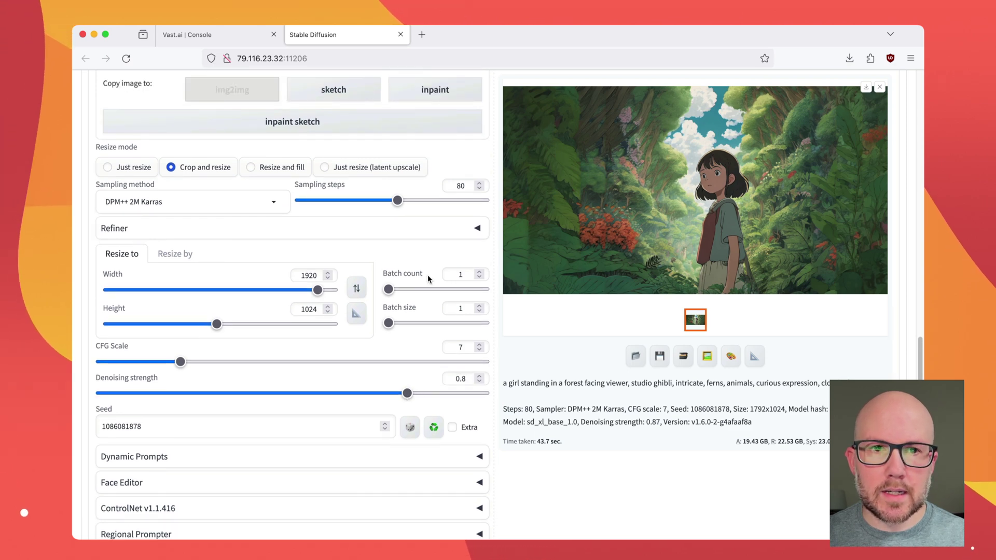
pyautogui.scroll(3, 428, 275)
pyautogui.scroll(10, 427, 277)
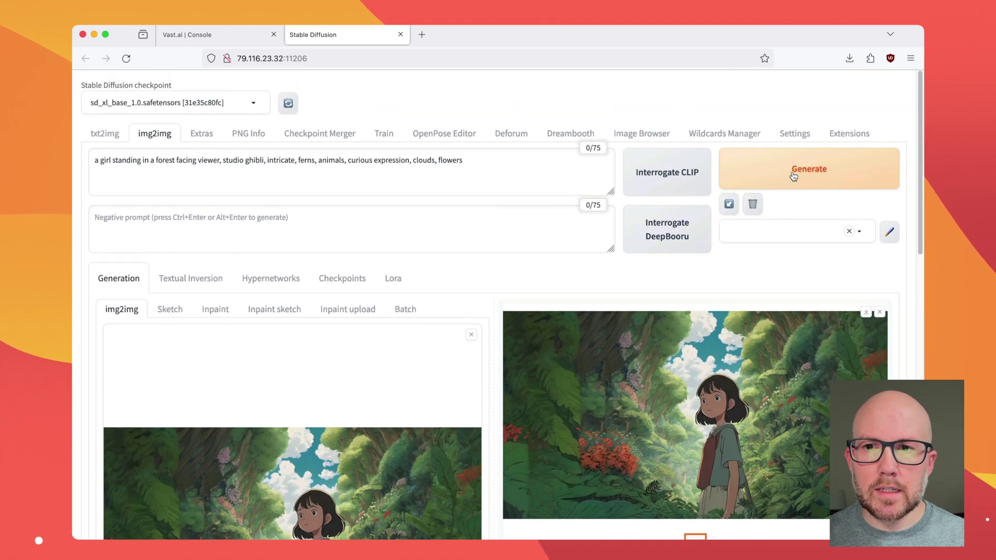
# Render the widened 1920x1024 image without a script at denoising 0.8 and view it full size.
pyautogui.click(794, 177)
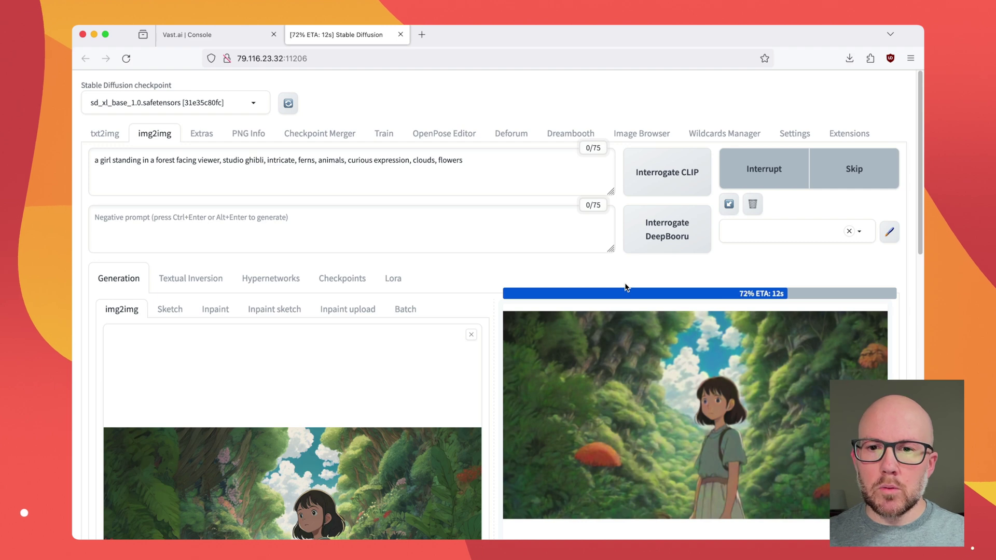
pyautogui.scroll(-3, 643, 286)
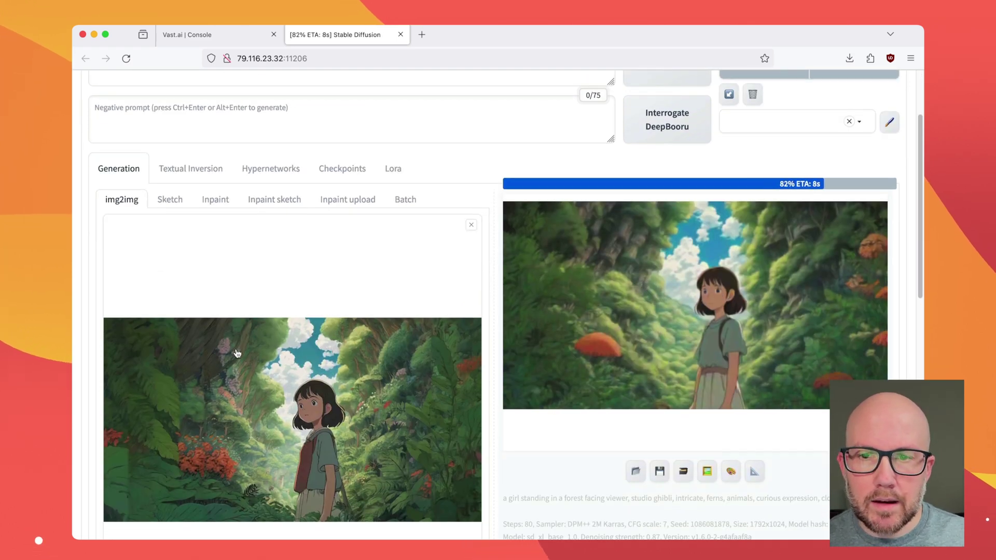
pyautogui.scroll(-1, 397, 348)
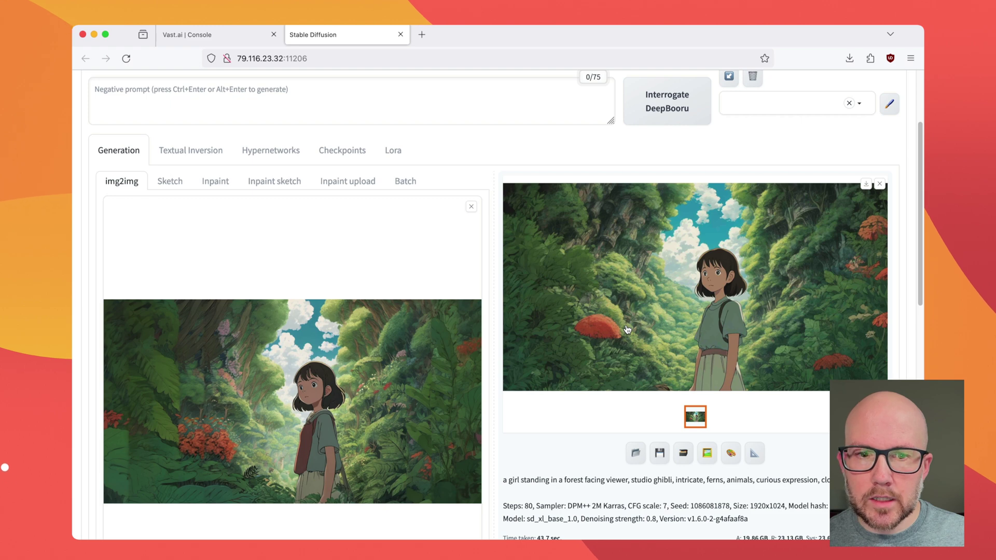
pyautogui.click(627, 329)
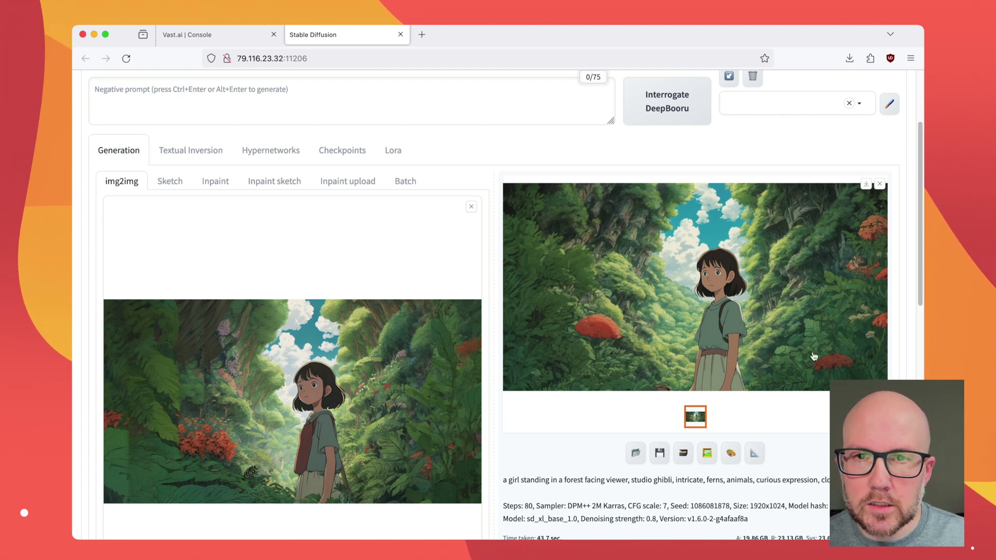
# Lower the denoising strength from 0.8 to 0.25.
pyautogui.scroll(-2, 611, 334)
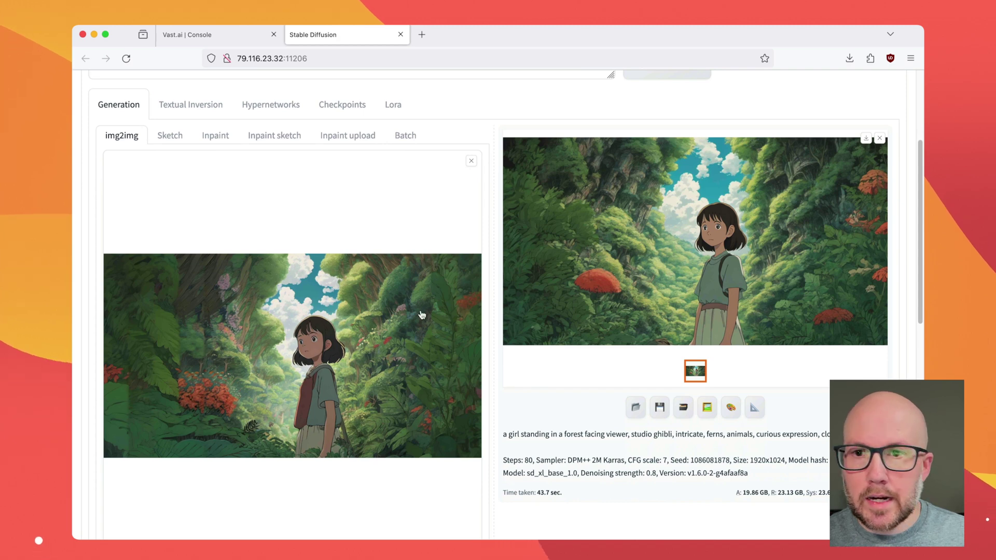
pyautogui.scroll(-15, 387, 340)
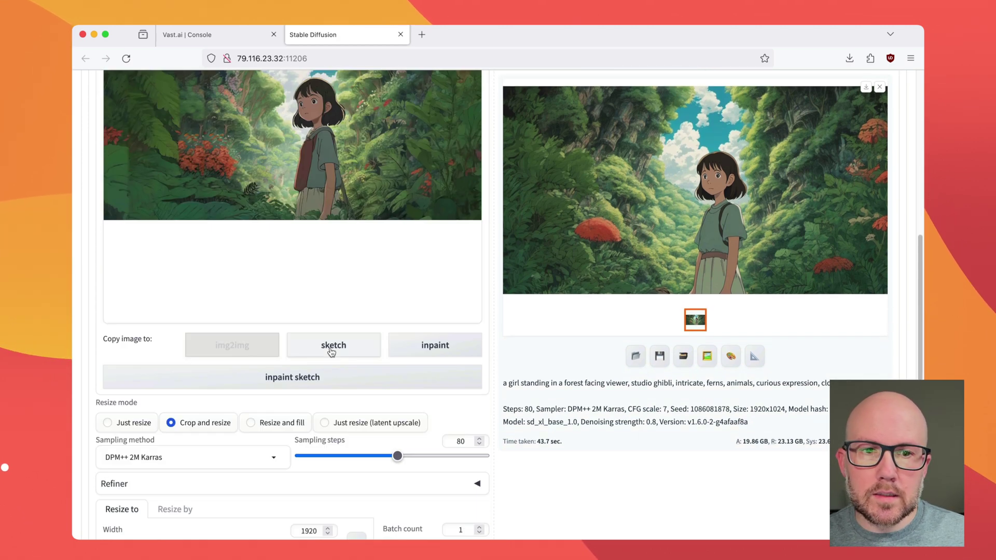
pyautogui.scroll(-1, 187, 441)
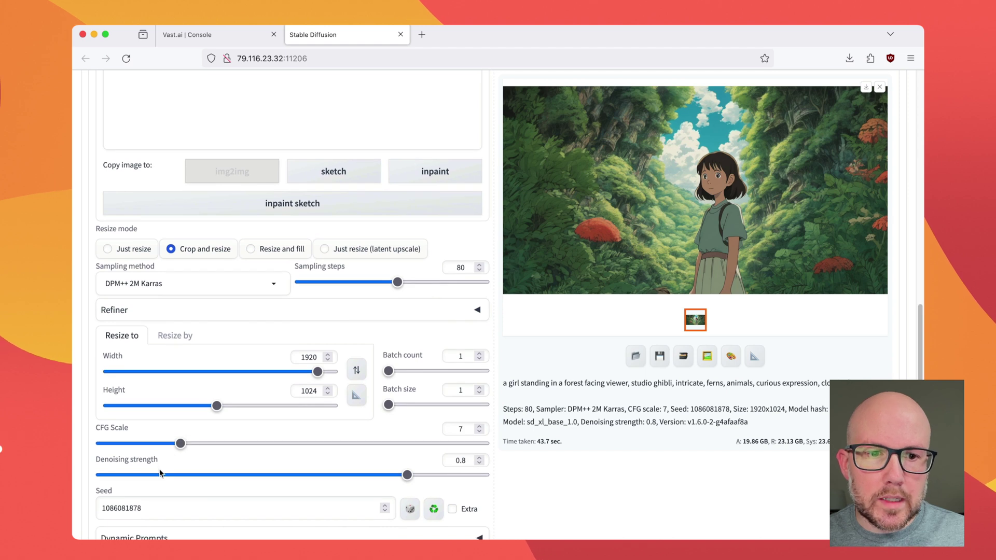
pyautogui.moveTo(159, 474); pyautogui.dragTo(197, 475)
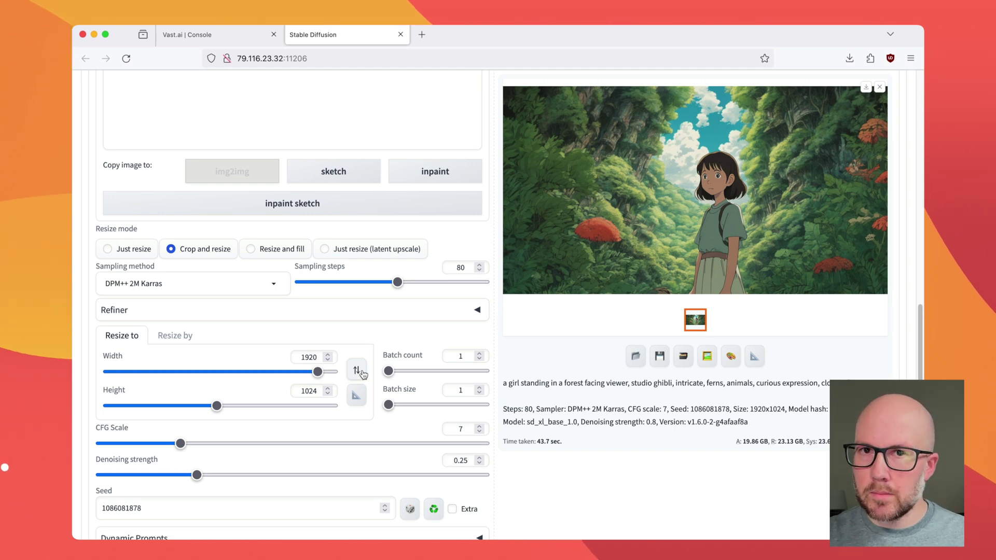
pyautogui.scroll(7, 375, 359)
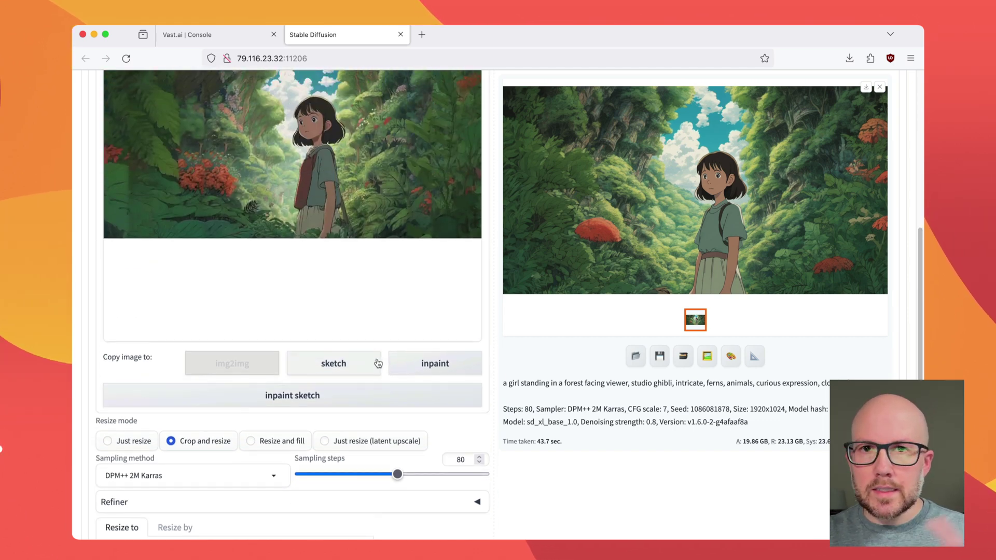
pyautogui.scroll(2, 377, 362)
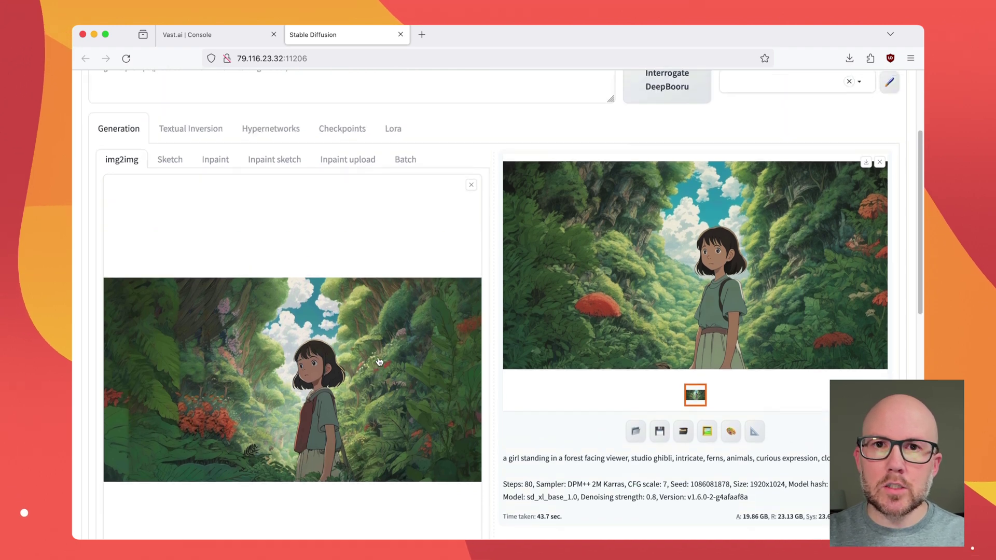
pyautogui.scroll(1, 379, 362)
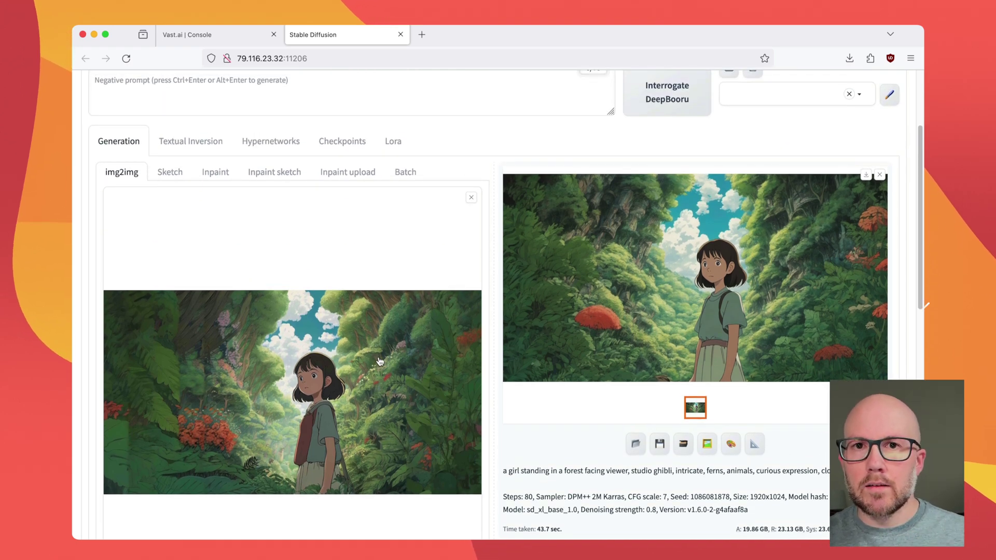
pyautogui.scroll(3, 385, 351)
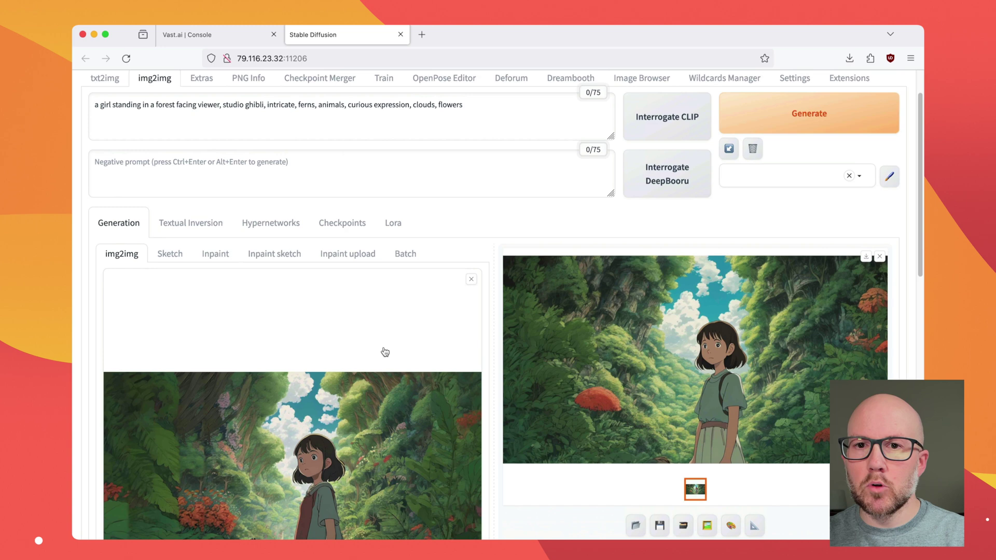
pyautogui.scroll(1, 385, 352)
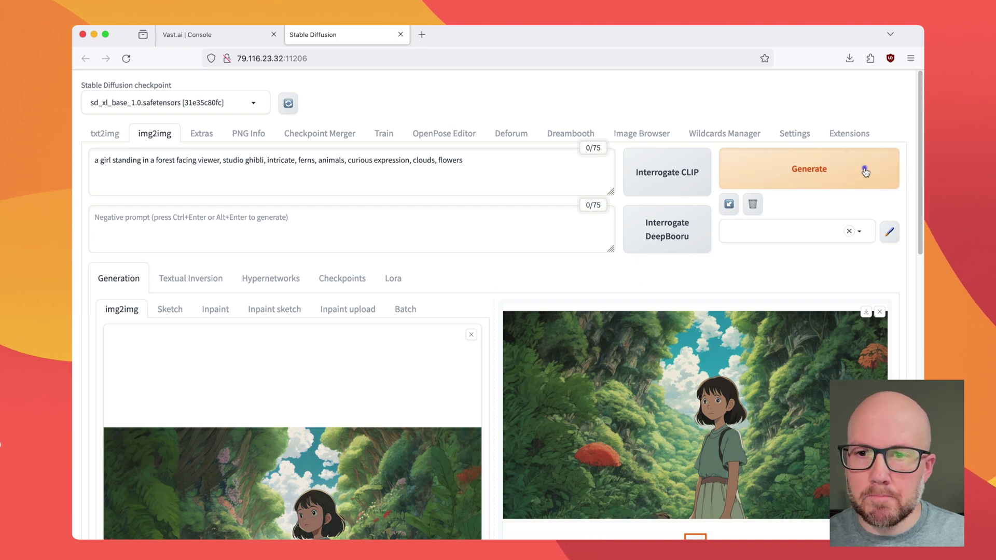
# Render the forest-girl image at denoising 0.25 and check the full-size preview.
pyautogui.click(675, 390)
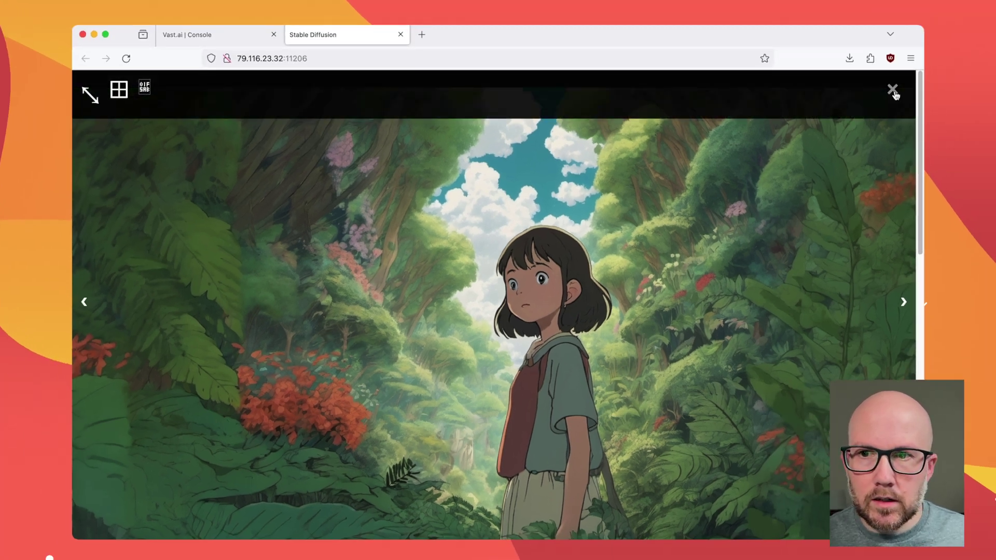
pyautogui.click(801, 114)
pyautogui.scroll(-5, 478, 308)
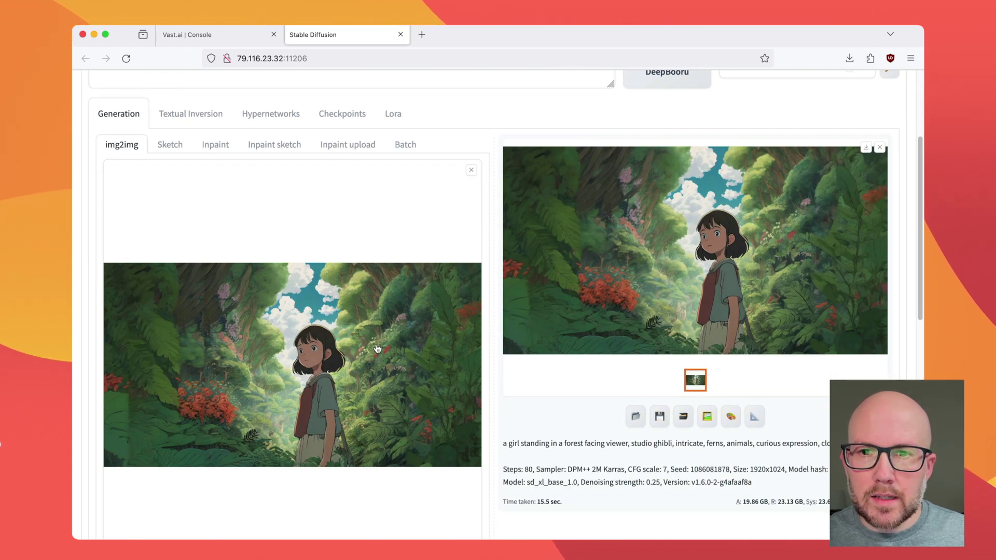
# Raise the denoising strength to 0.52.
pyautogui.scroll(-6, 387, 382)
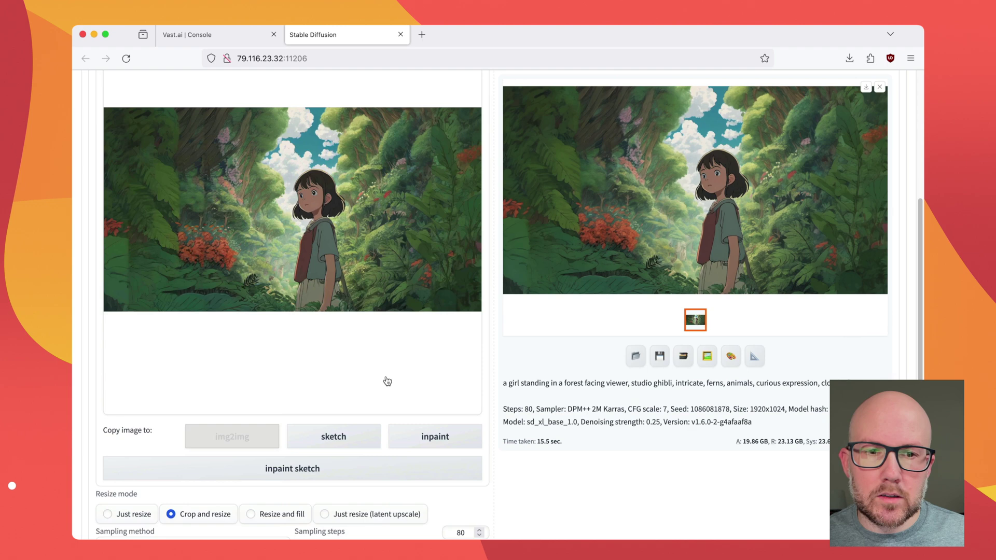
pyautogui.scroll(-3, 278, 412)
pyautogui.moveTo(197, 393); pyautogui.dragTo(339, 392)
pyautogui.scroll(10, 717, 381)
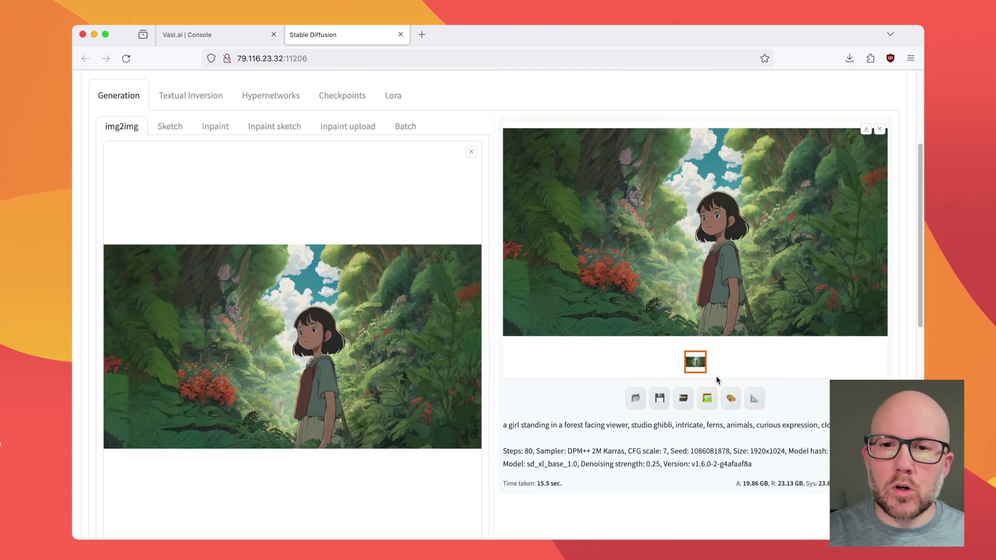
pyautogui.scroll(5, 715, 376)
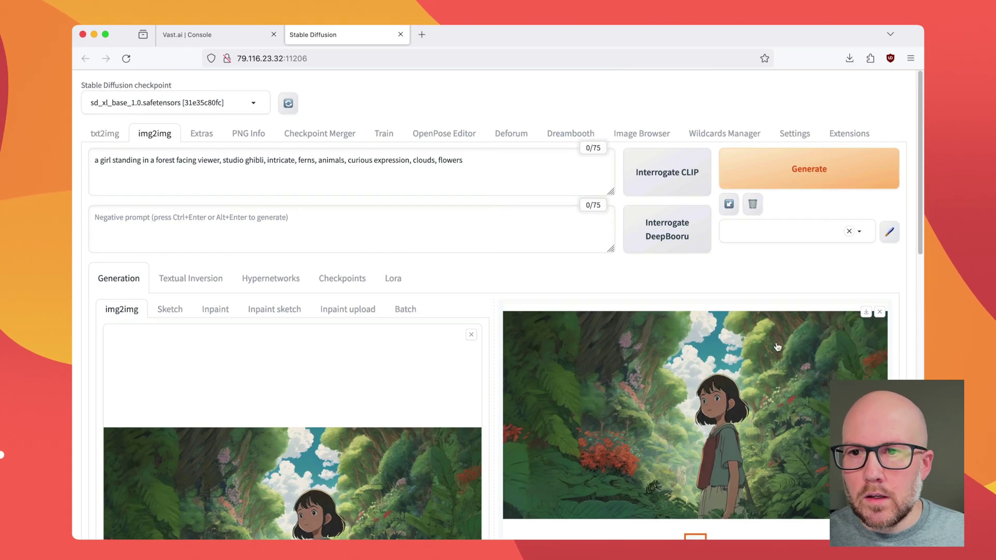
# Render the image at denoising 0.52 and view the result full size.
pyautogui.click(818, 162)
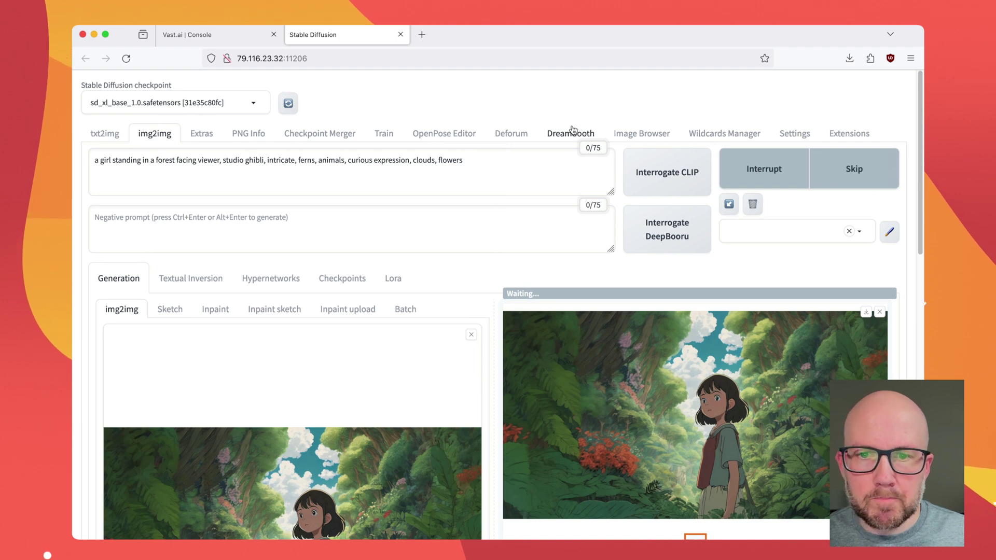
pyautogui.scroll(-4, 601, 340)
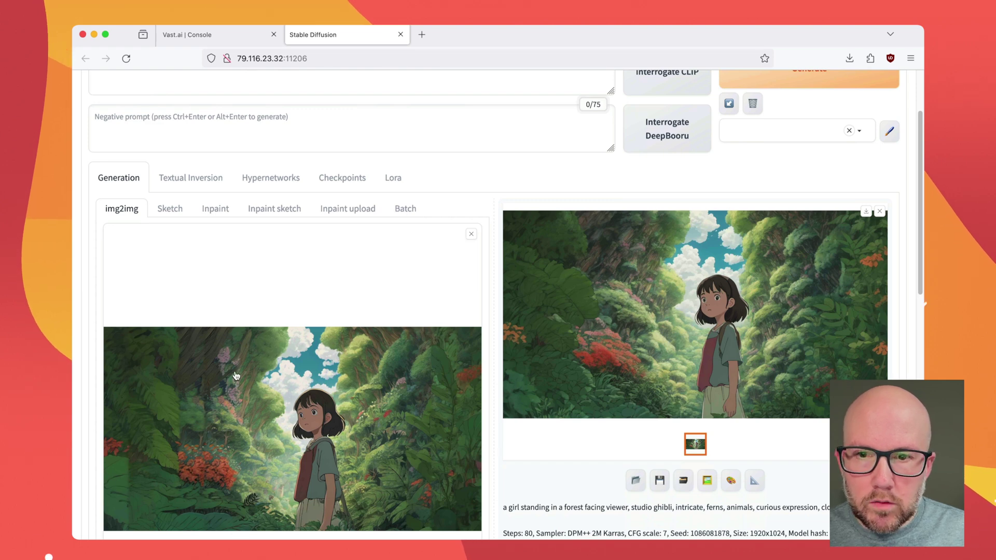
pyautogui.click(597, 363)
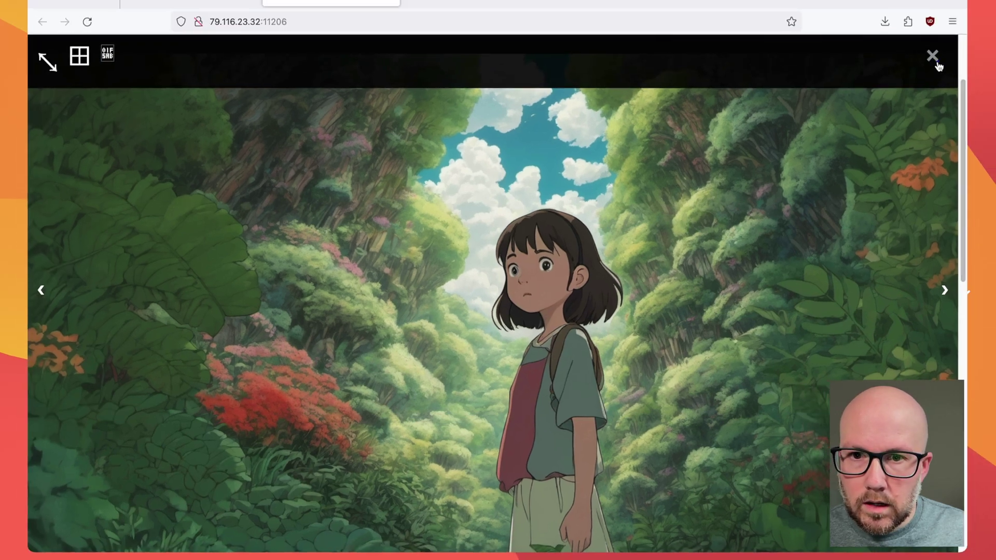
# Close the full-size preview of the forest-girl image.
pyautogui.click(980, 14)
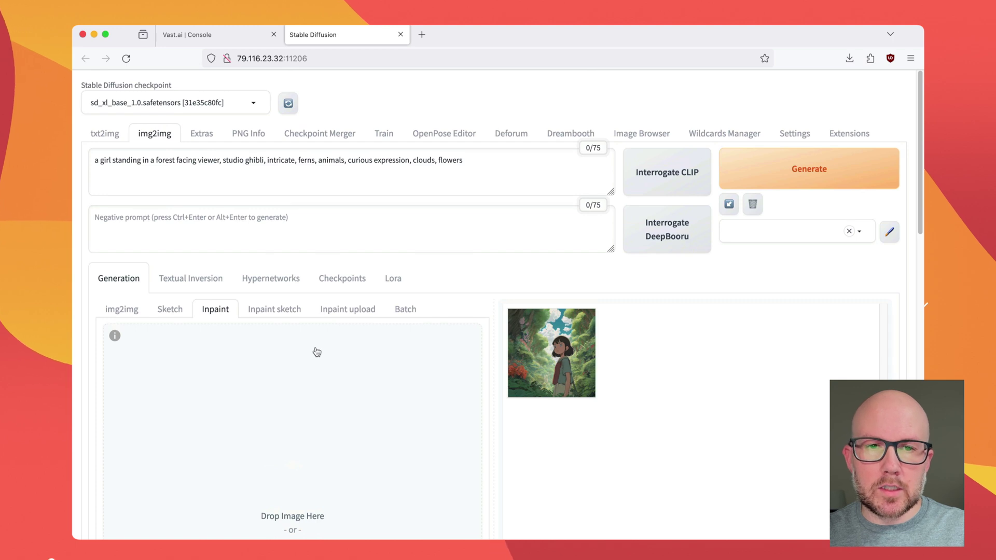
# Load image-original.png from the Downloads folder into the Inpaint canvas.
pyautogui.press('alt+super+l')
pyautogui.moveTo(169, 400); pyautogui.dragTo(168, 402)
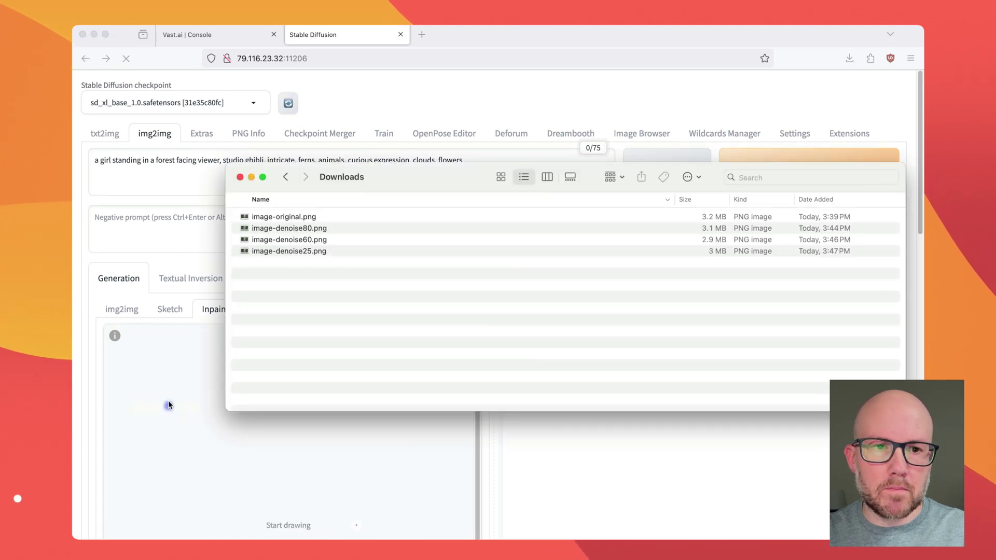
pyautogui.click(412, 374)
pyautogui.scroll(-5, 412, 373)
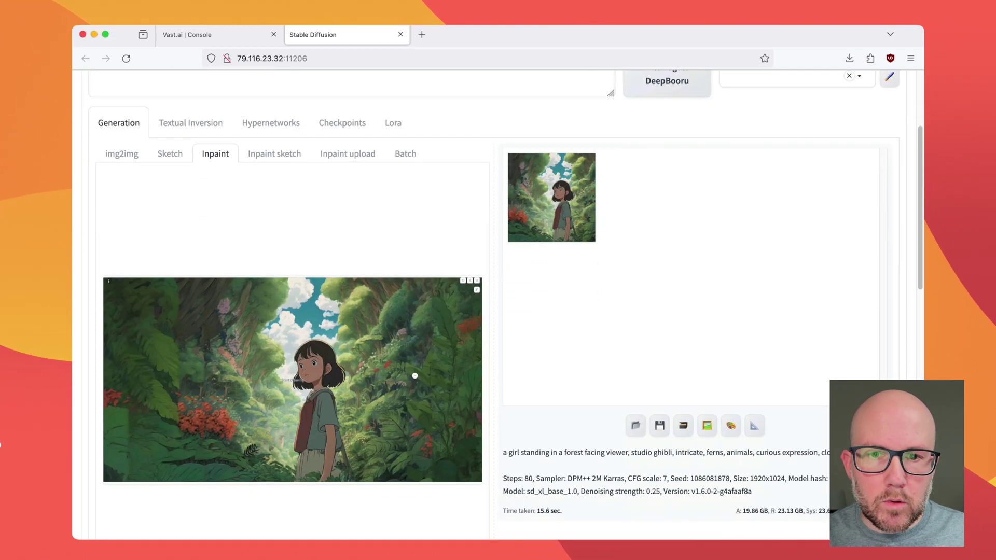
# Enlarge the brush and mask the blurry bands on the right and left sides.
pyautogui.moveTo(475, 182)
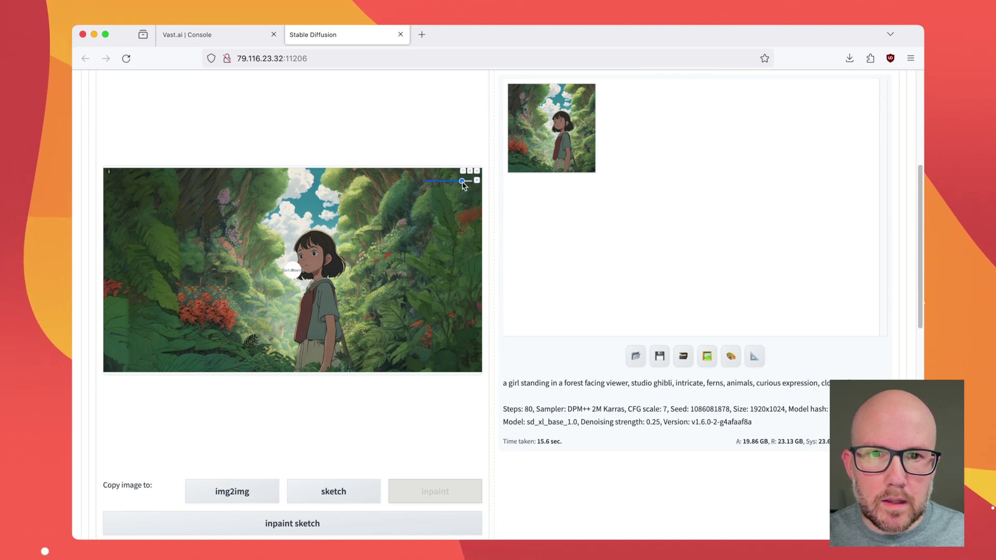
pyautogui.moveTo(462, 181); pyautogui.dragTo(469, 181)
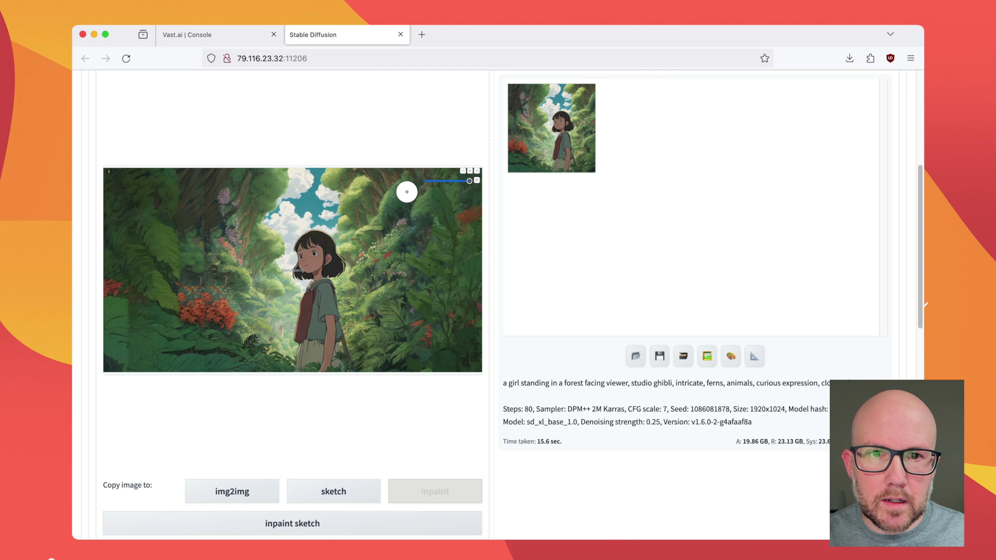
pyautogui.moveTo(407, 196); pyautogui.dragTo(479, 198)
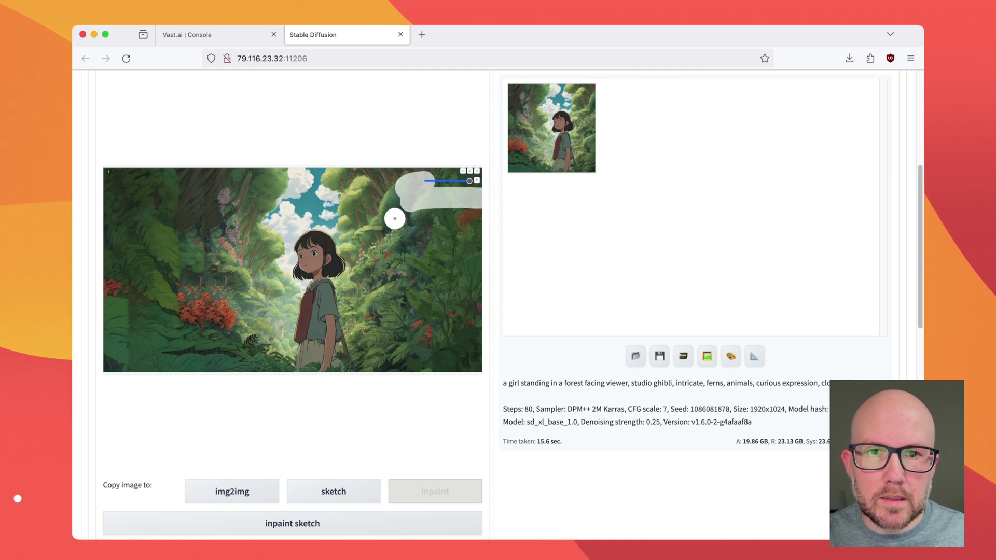
pyautogui.moveTo(395, 219)
pyautogui.mouseDown()
pyautogui.moveTo(442, 211)
pyautogui.moveTo(399, 241)
pyautogui.moveTo(459, 224)
pyautogui.moveTo(410, 238)
pyautogui.mouseUp()
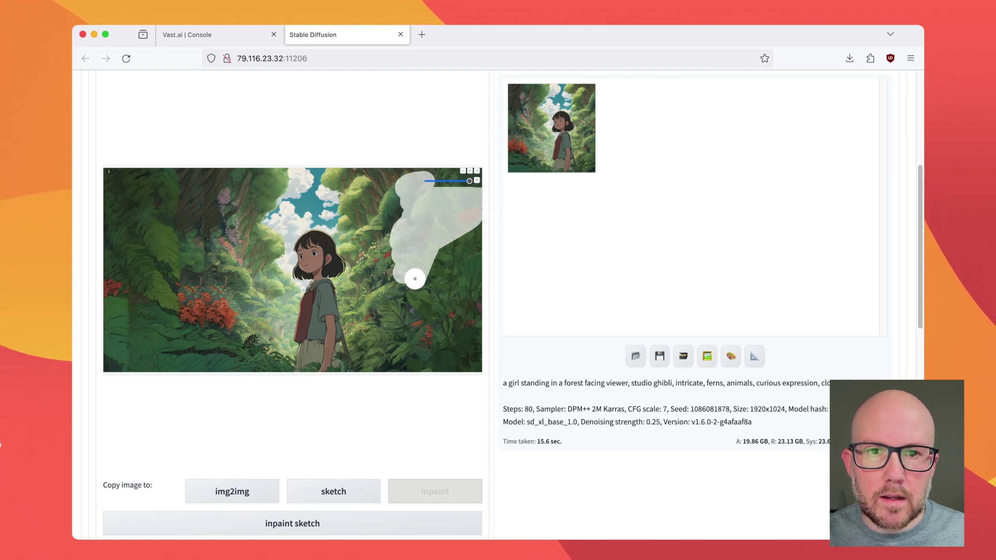
pyautogui.moveTo(415, 279)
pyautogui.mouseDown()
pyautogui.moveTo(401, 340)
pyautogui.moveTo(470, 358)
pyautogui.moveTo(438, 362)
pyautogui.moveTo(461, 311)
pyautogui.moveTo(453, 262)
pyautogui.moveTo(434, 331)
pyautogui.moveTo(438, 260)
pyautogui.moveTo(424, 313)
pyautogui.moveTo(471, 227)
pyautogui.moveTo(468, 270)
pyautogui.moveTo(476, 229)
pyautogui.moveTo(463, 354)
pyautogui.moveTo(453, 317)
pyautogui.moveTo(445, 344)
pyautogui.moveTo(469, 300)
pyautogui.moveTo(473, 356)
pyautogui.moveTo(447, 366)
pyautogui.mouseUp()
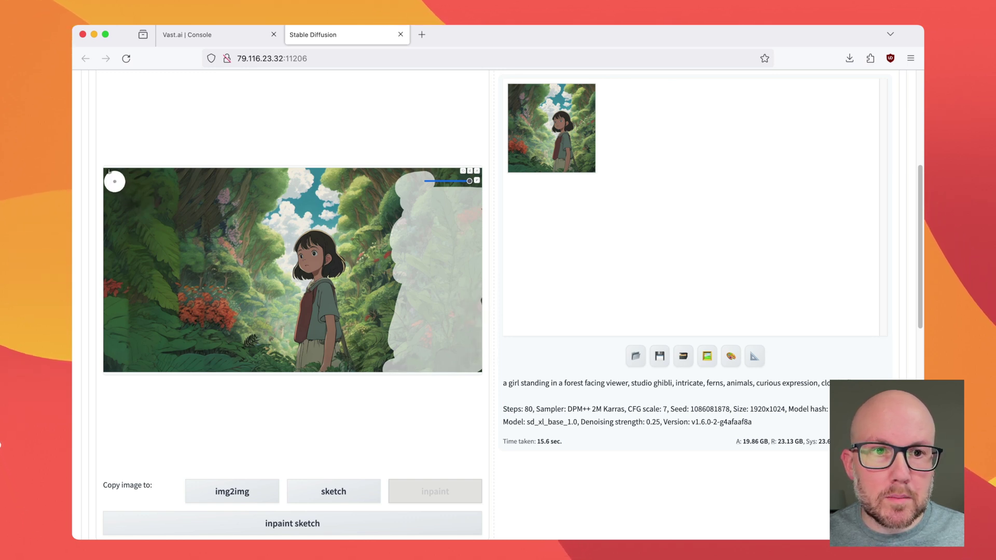
pyautogui.moveTo(115, 181)
pyautogui.mouseDown()
pyautogui.moveTo(174, 179)
pyautogui.moveTo(127, 199)
pyautogui.moveTo(183, 200)
pyautogui.moveTo(115, 221)
pyautogui.moveTo(115, 200)
pyautogui.moveTo(132, 185)
pyautogui.moveTo(105, 221)
pyautogui.moveTo(169, 222)
pyautogui.moveTo(124, 252)
pyautogui.moveTo(190, 231)
pyautogui.moveTo(140, 271)
pyautogui.moveTo(166, 306)
pyautogui.mouseUp()
pyautogui.scroll(2, 445, 415)
# Set Batch count to 3 and raise Denoising strength from 0.25 to 0.6.
pyautogui.scroll(-5, 444, 409)
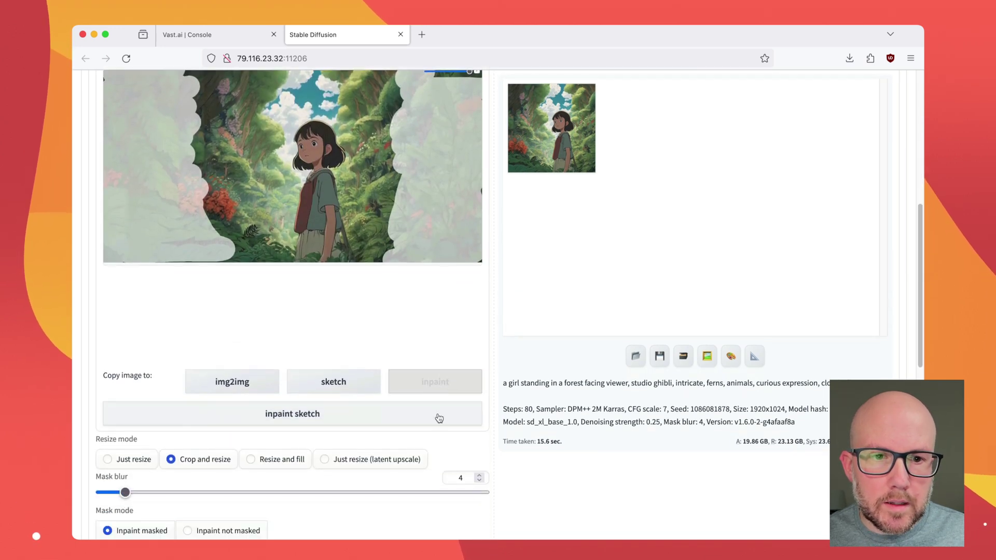
pyautogui.scroll(-5, 439, 417)
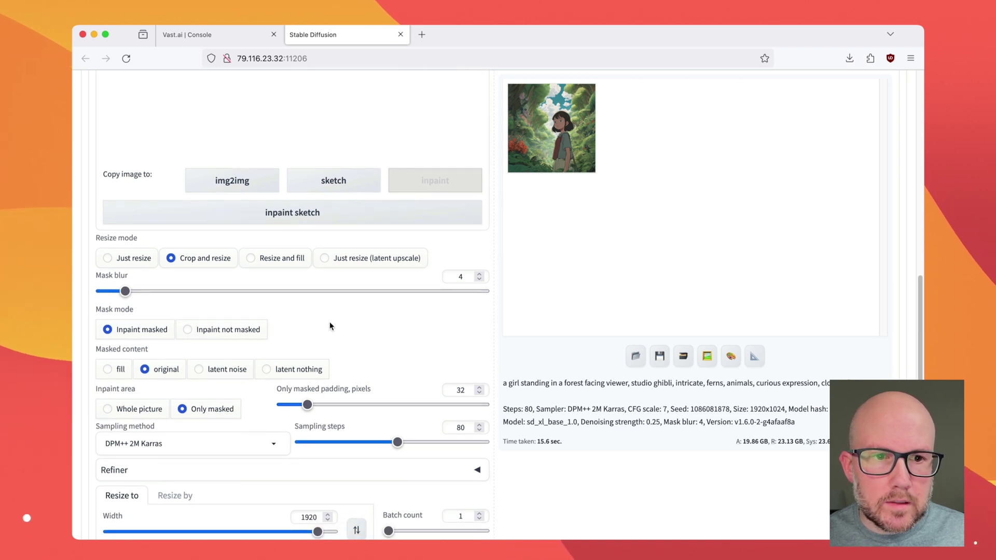
pyautogui.scroll(-3, 306, 315)
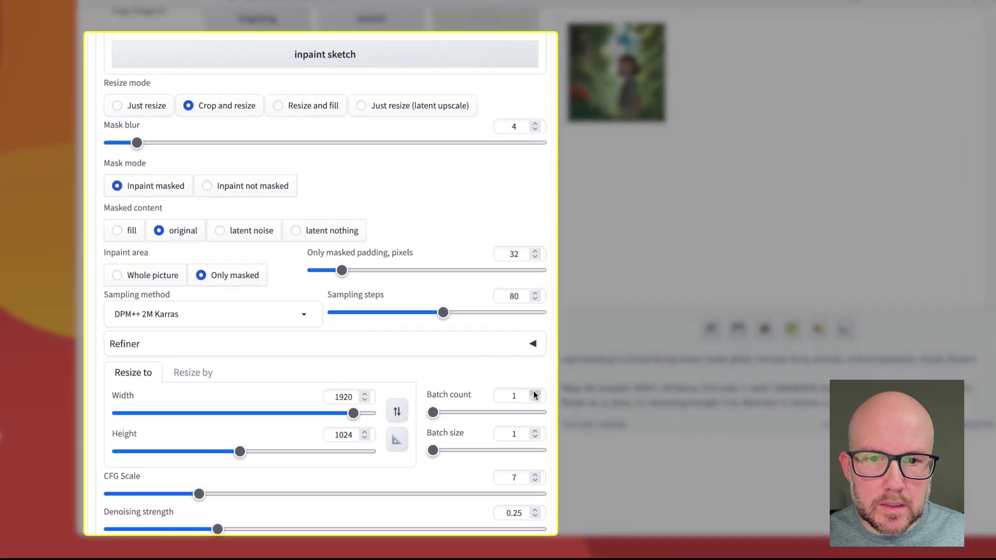
pyautogui.click(479, 413)
pyautogui.click(480, 413)
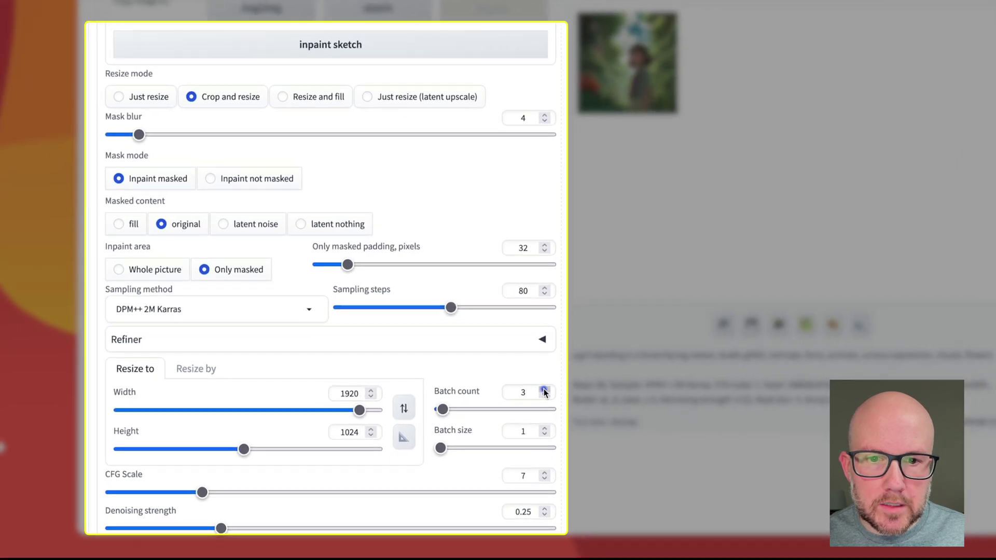
pyautogui.scroll(-3, 457, 356)
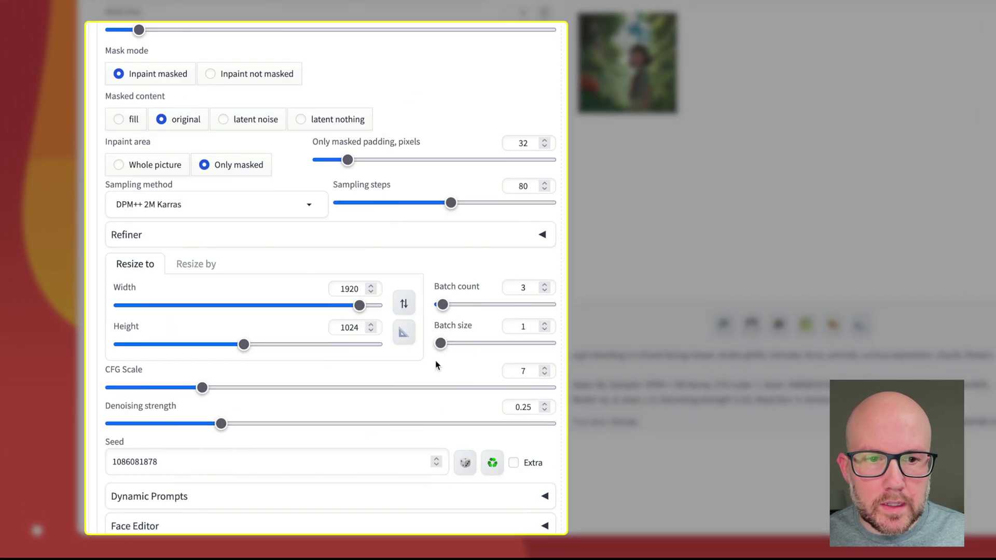
pyautogui.moveTo(221, 424); pyautogui.dragTo(331, 423)
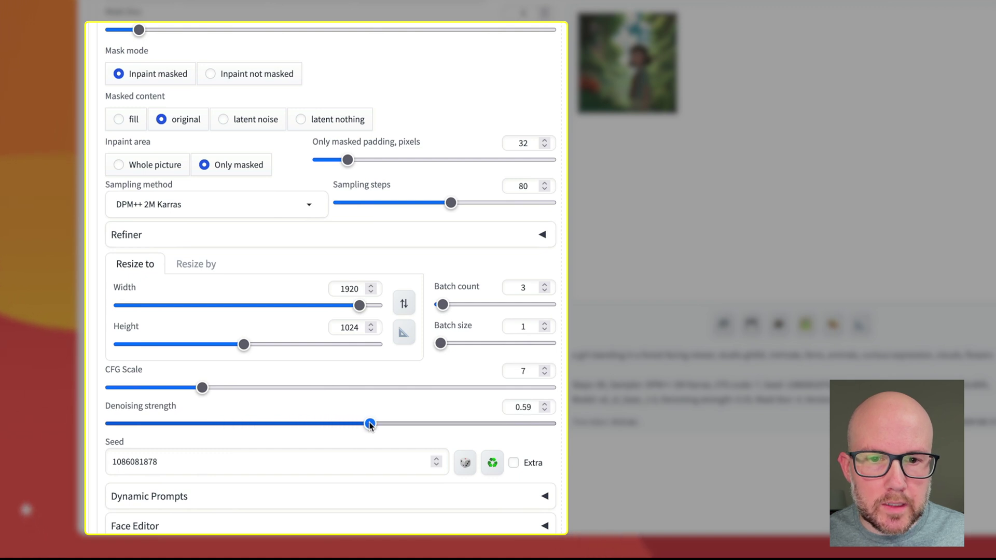
pyautogui.scroll(1, 253, 440)
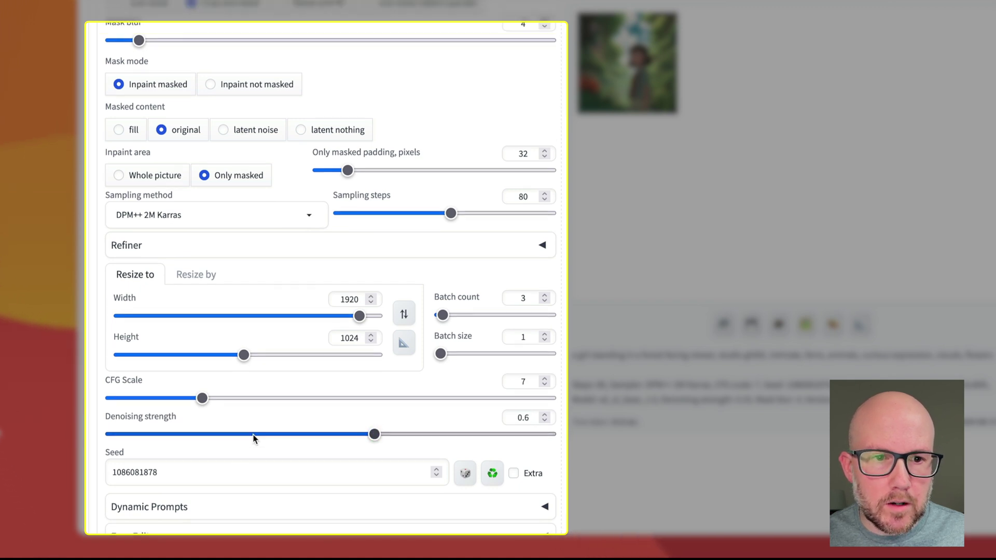
pyautogui.scroll(3, 269, 417)
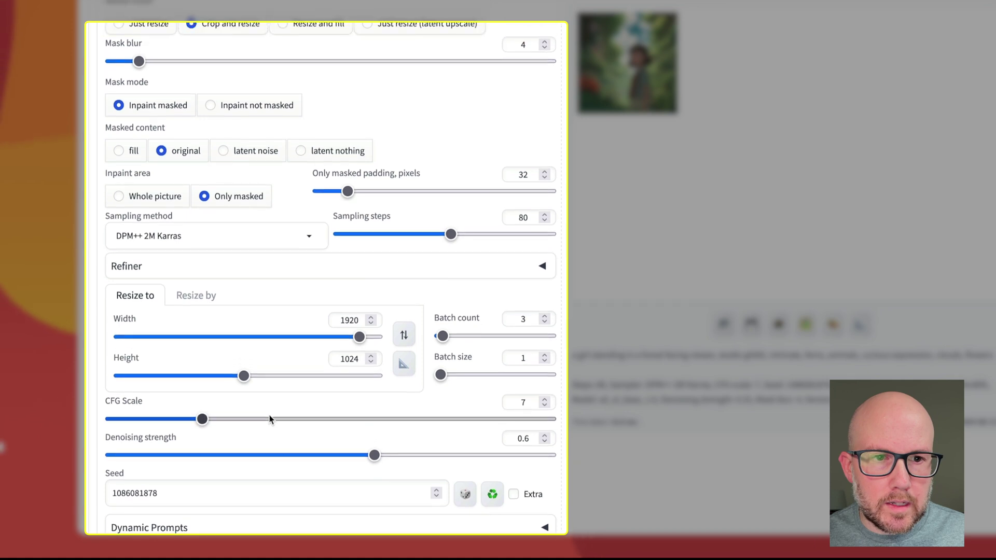
pyautogui.scroll(1, 269, 419)
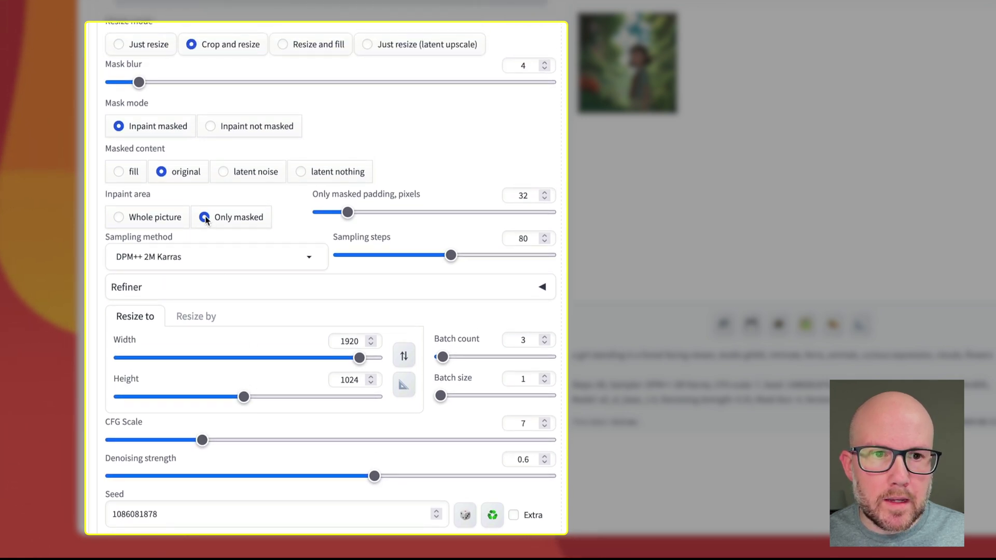
pyautogui.scroll(5, 378, 320)
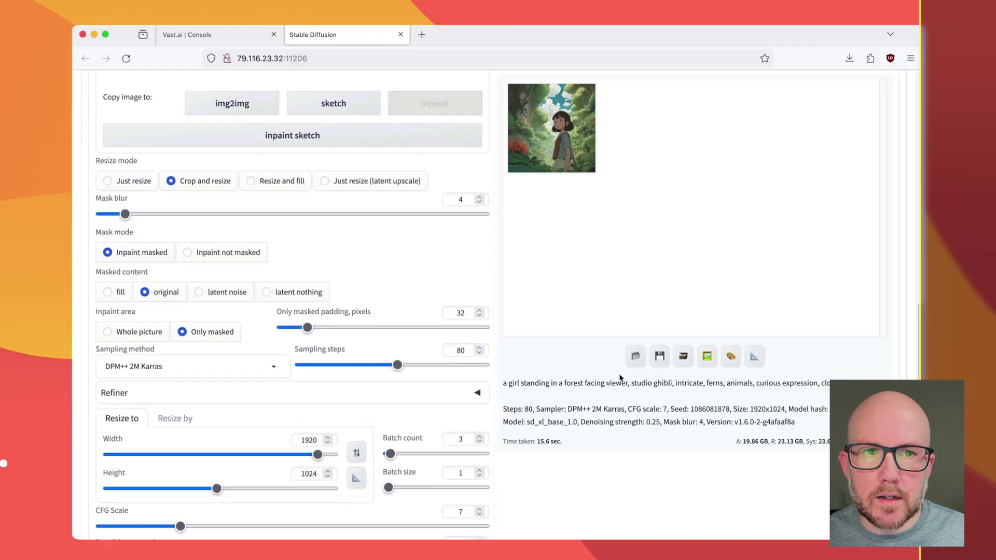
pyautogui.scroll(10, 700, 331)
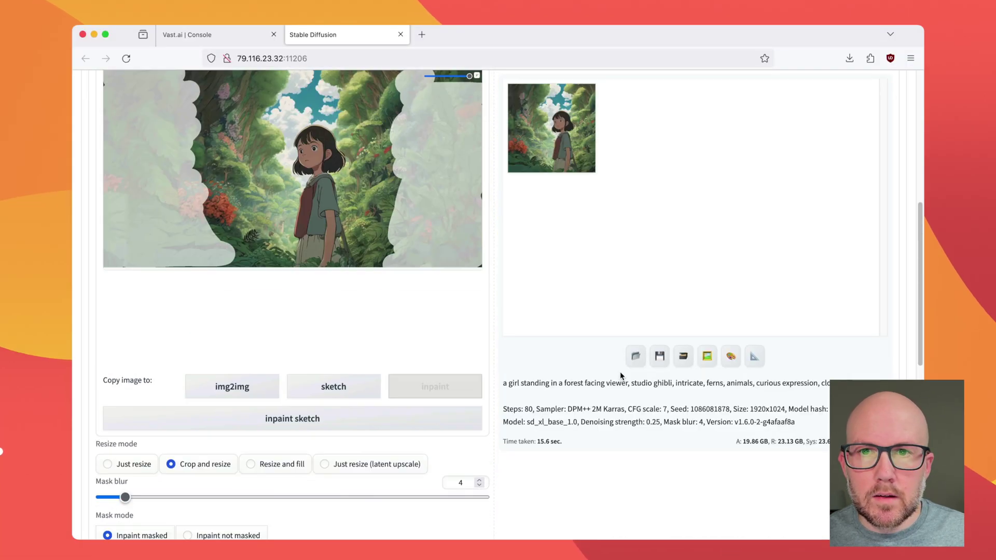
pyautogui.scroll(2, 626, 373)
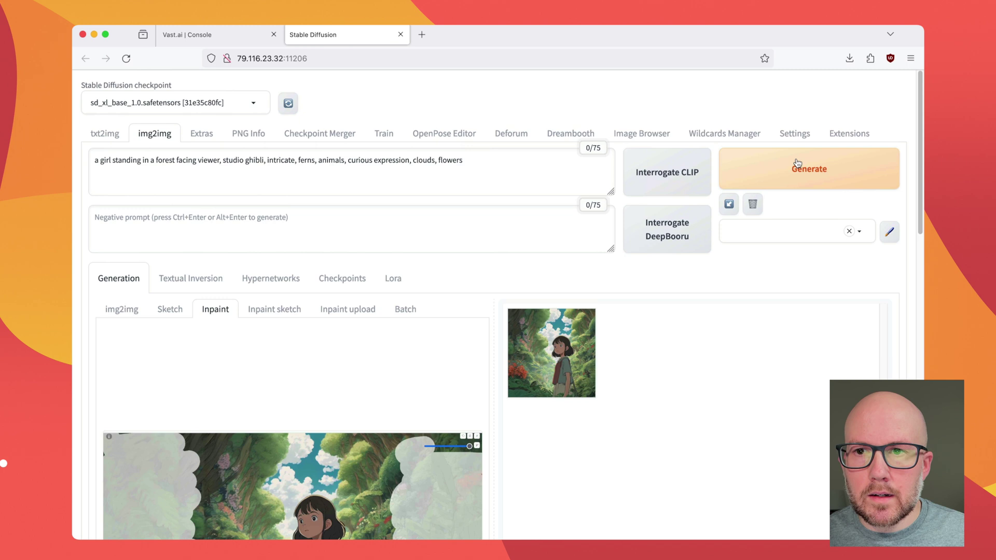
# Generate three inpainted variants and enlarge the second result.
pyautogui.click(797, 163)
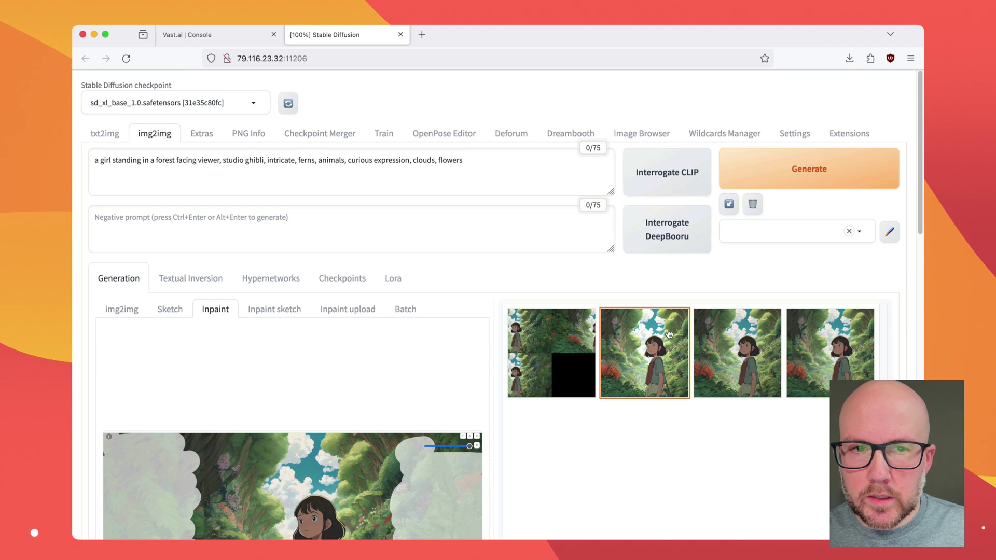
pyautogui.click(646, 355)
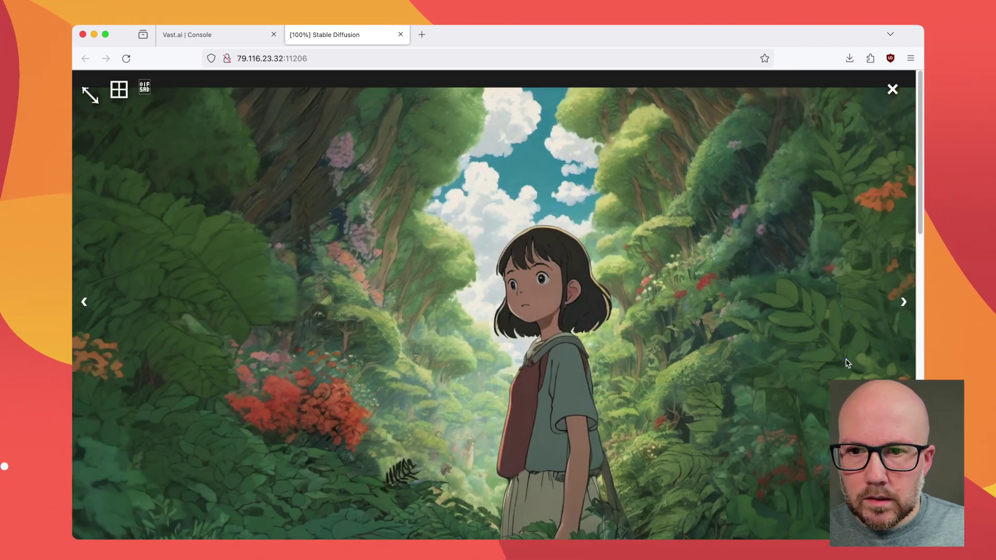
pyautogui.click(645, 354)
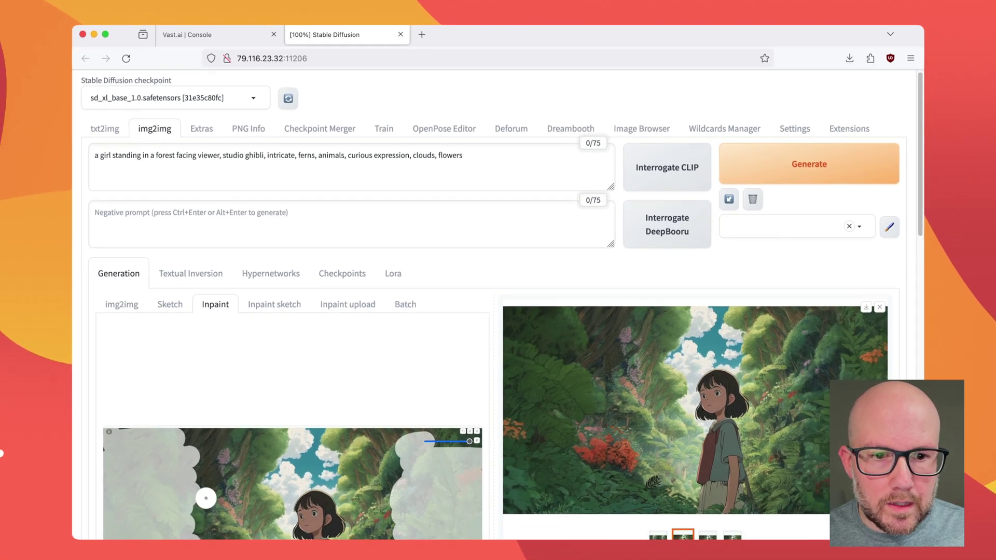
pyautogui.scroll(-2, 648, 331)
# View that result full-size in the lightbox, then close the viewer.
pyautogui.click(648, 329)
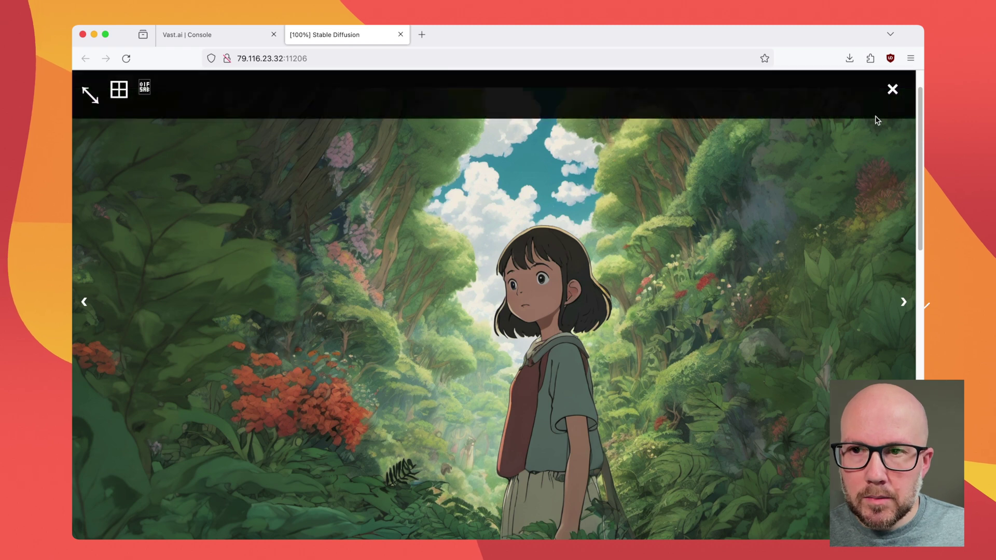
pyautogui.click(892, 90)
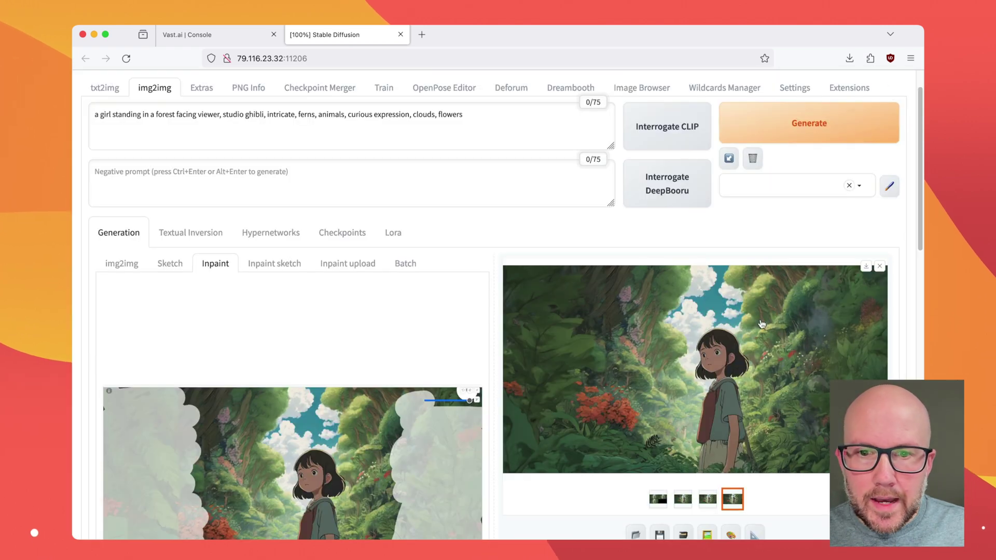
pyautogui.scroll(-3, 619, 358)
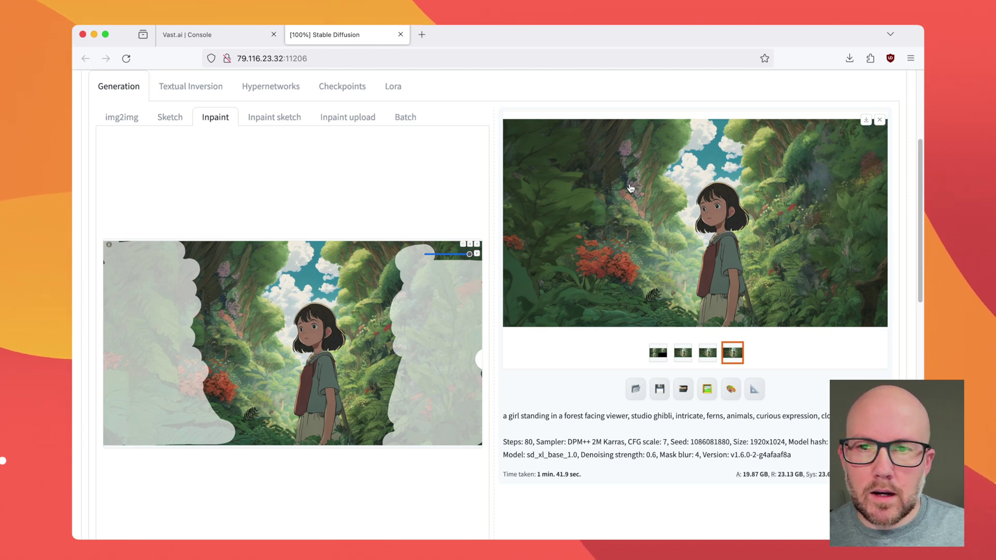
pyautogui.scroll(3, 631, 187)
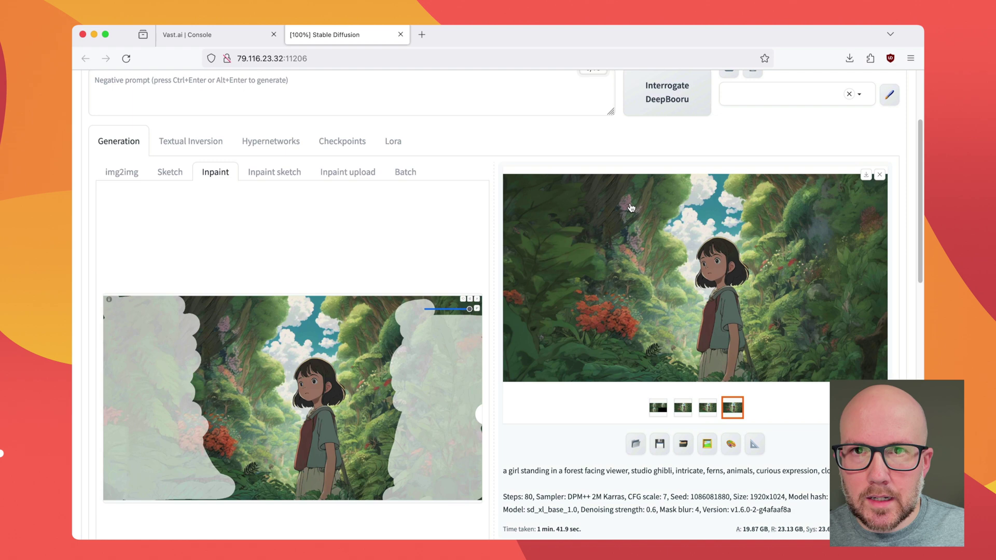
pyautogui.scroll(5, 631, 207)
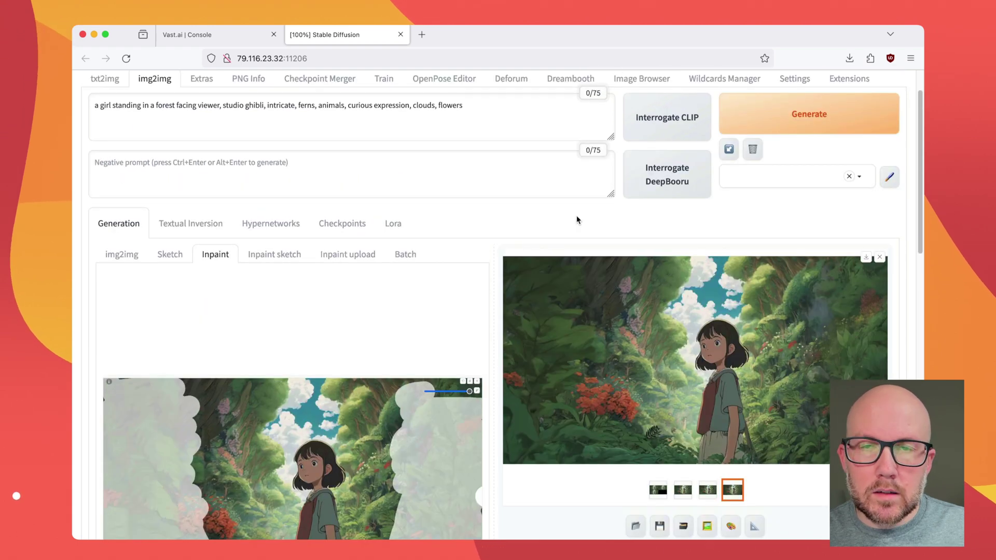
pyautogui.scroll(1, 577, 220)
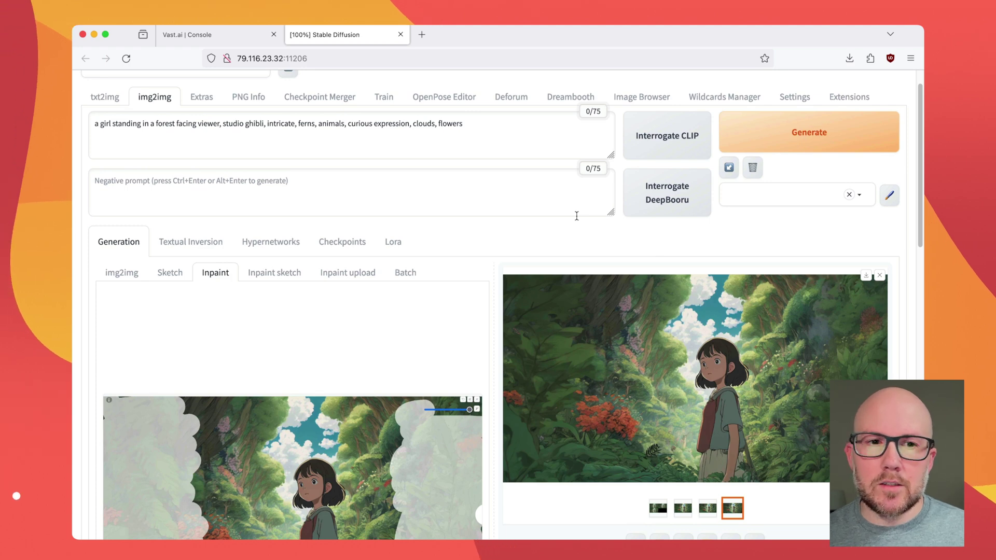
# Send the original square image from txt2img to img2img and select the Poor man's outpainting script.
pyautogui.click(104, 97)
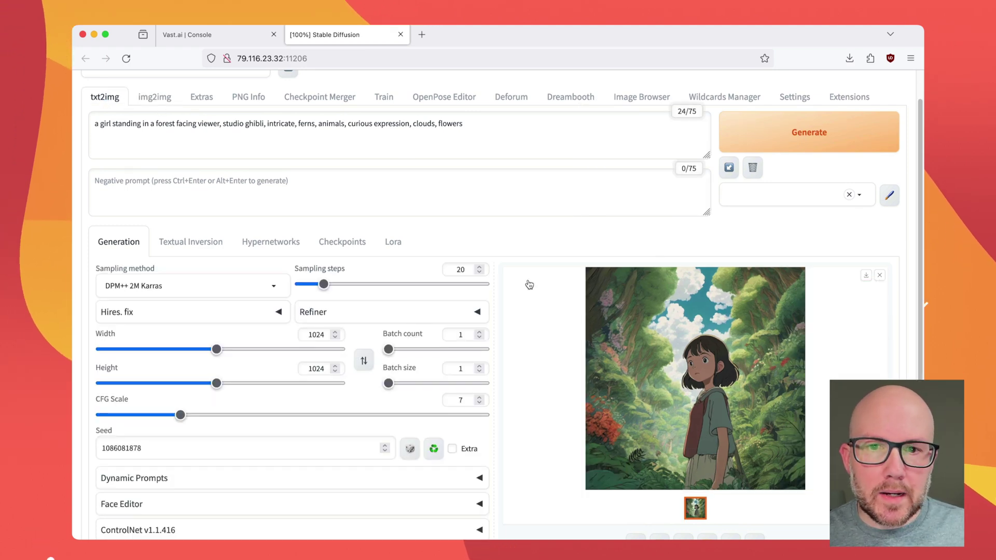
pyautogui.scroll(-5, 748, 415)
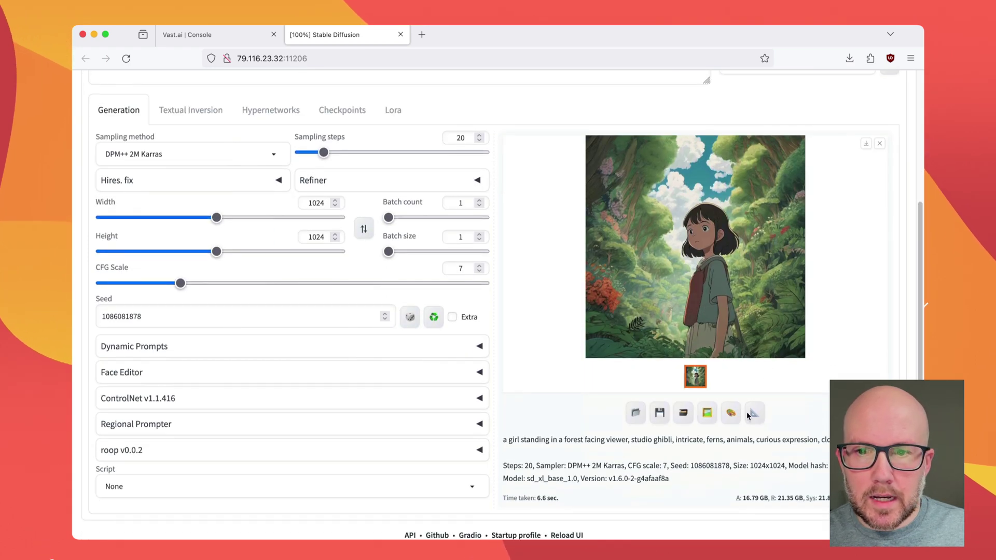
pyautogui.click(707, 412)
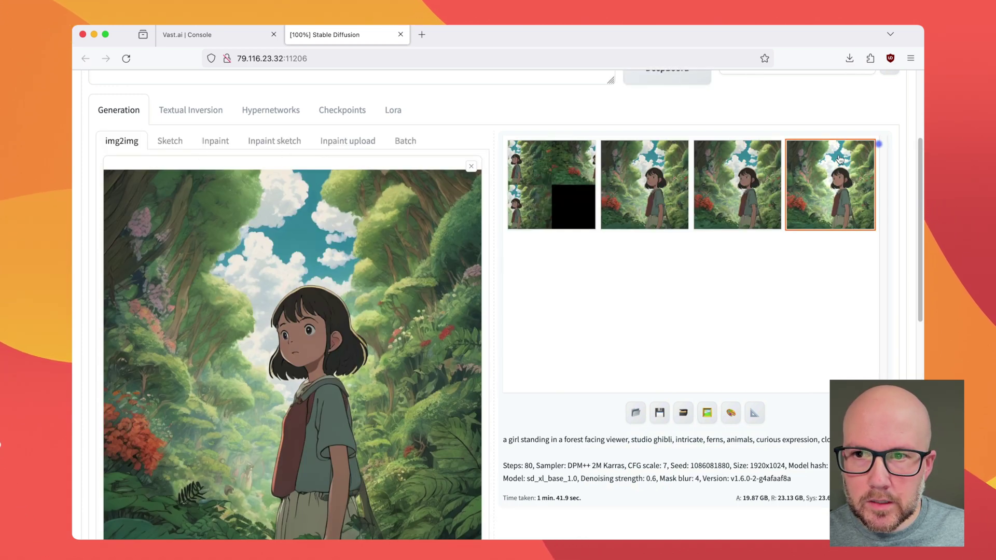
pyautogui.scroll(-5, 207, 260)
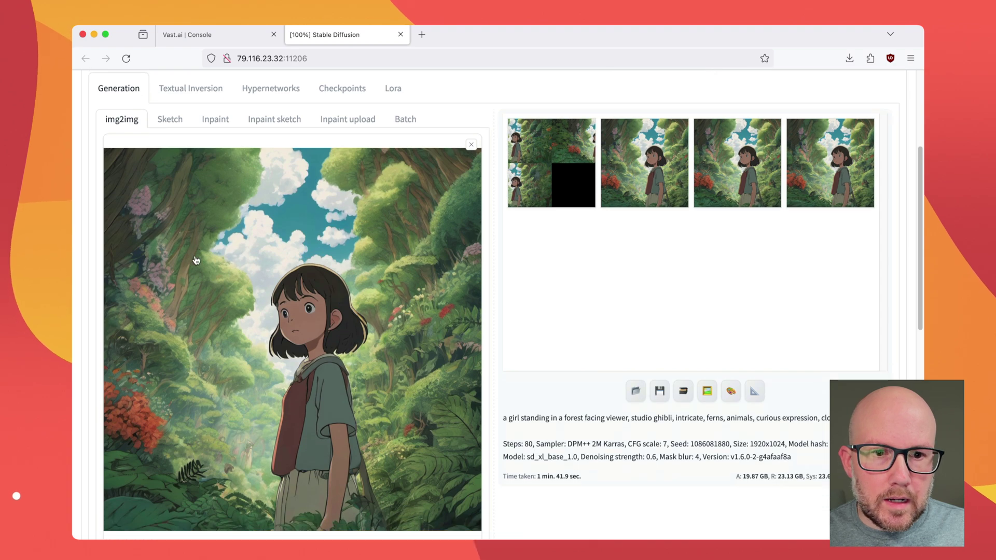
pyautogui.scroll(-5, 216, 263)
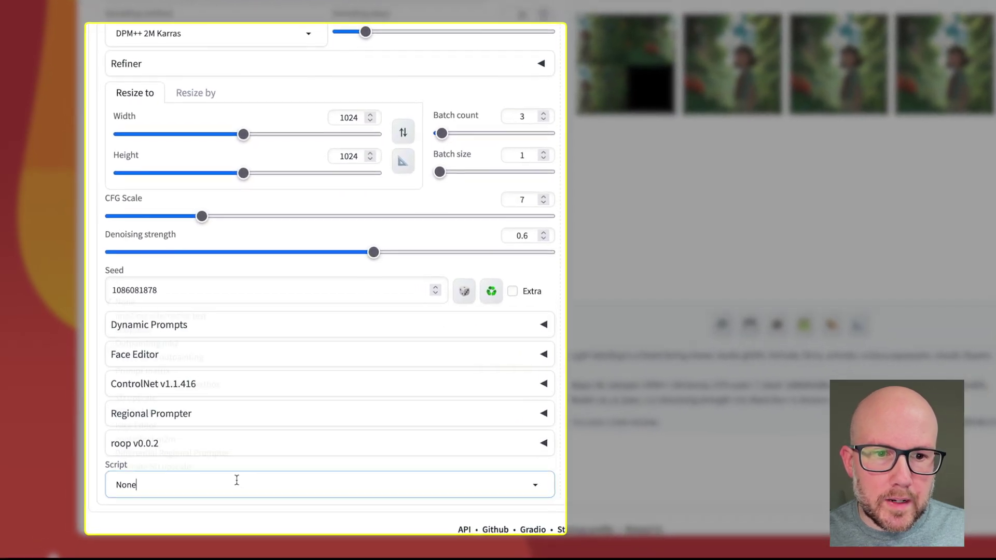
pyautogui.click(236, 483)
pyautogui.click(187, 354)
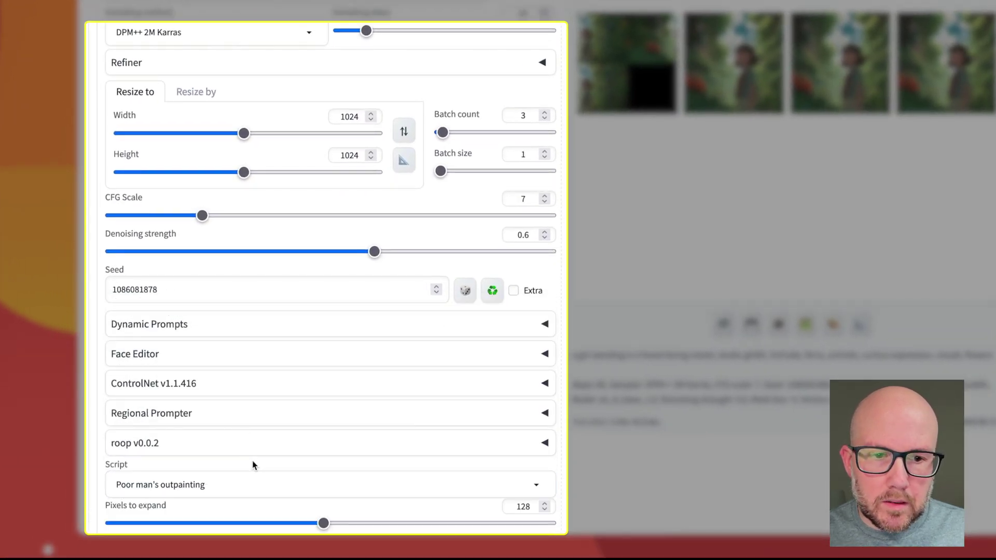
# Lower Denoising strength to 0.2 and Batch count to 1.
pyautogui.scroll(-3, 253, 463)
pyautogui.scroll(5, 228, 505)
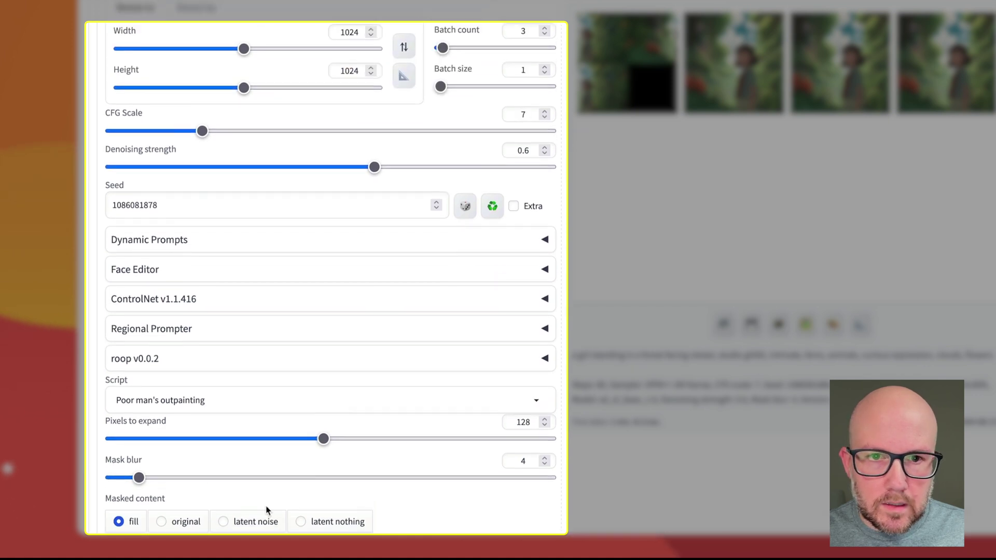
pyautogui.moveTo(215, 306); pyautogui.dragTo(186, 308)
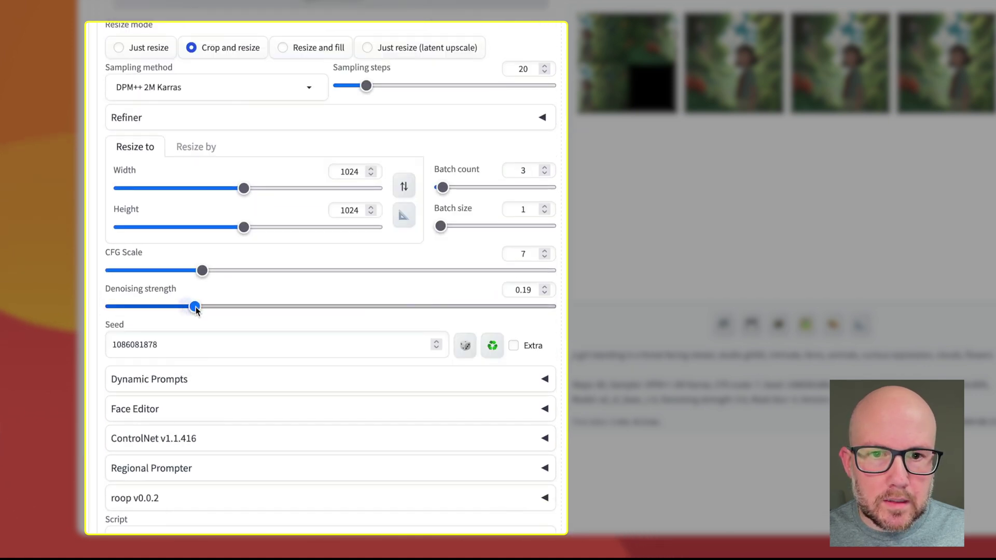
pyautogui.scroll(1, 256, 415)
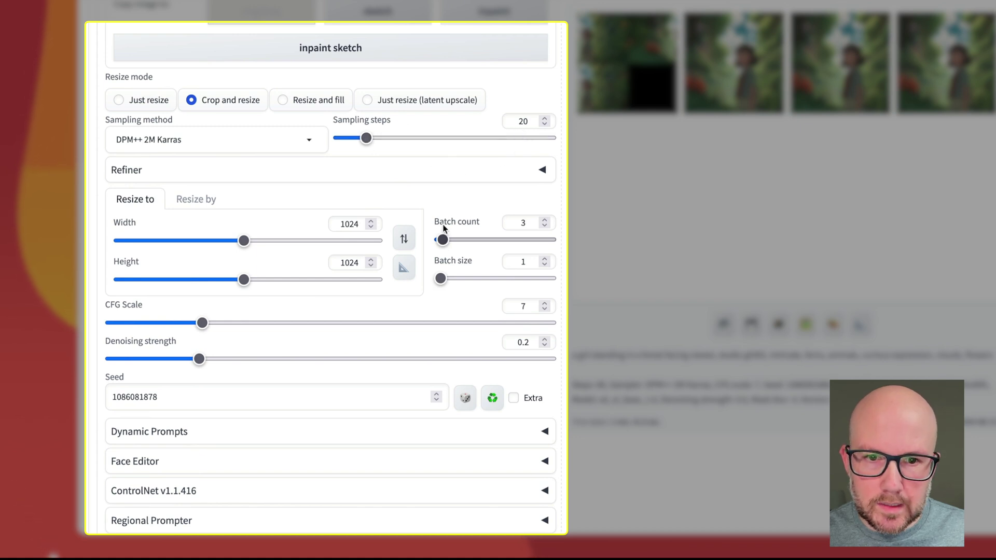
pyautogui.moveTo(443, 240); pyautogui.dragTo(434, 239)
pyautogui.scroll(1, 480, 273)
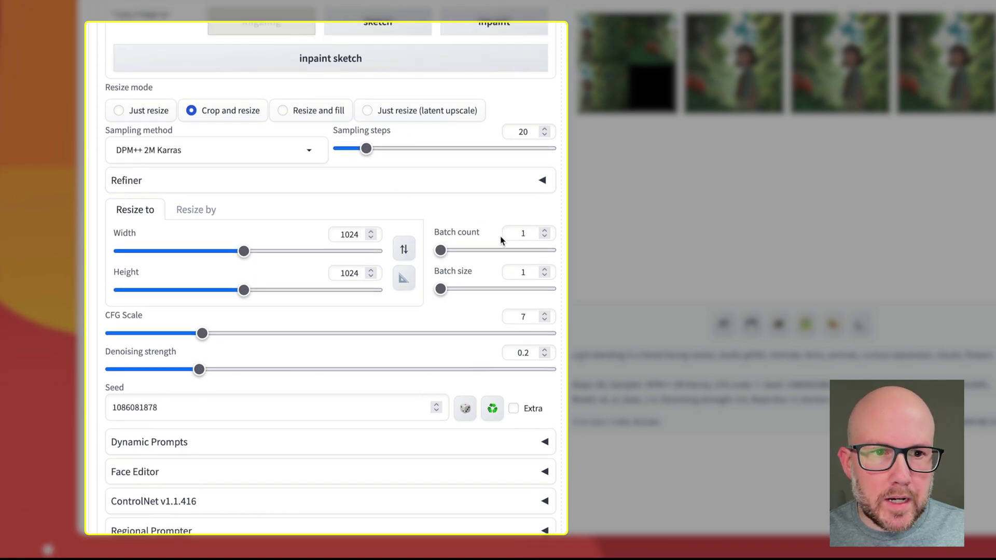
pyautogui.scroll(5, 472, 326)
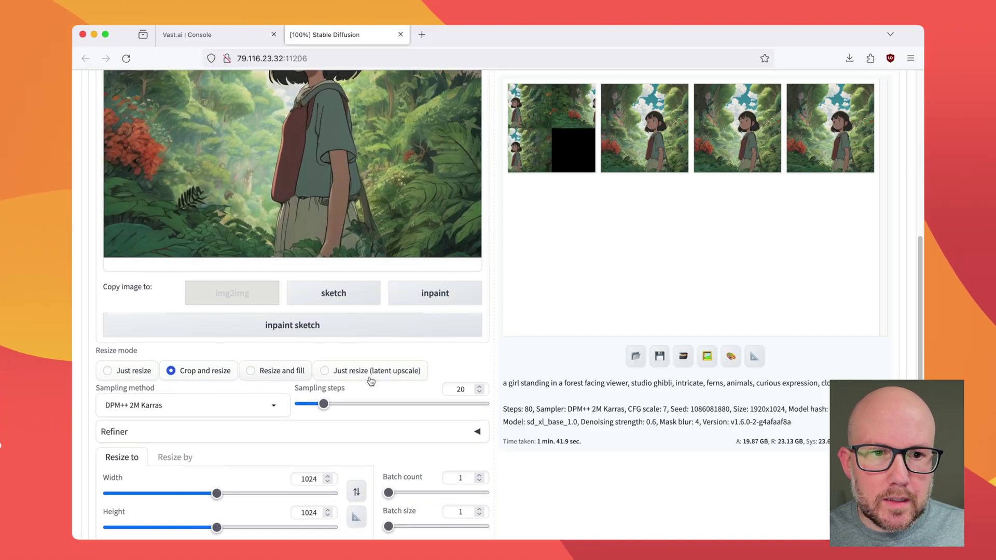
pyautogui.scroll(10, 371, 381)
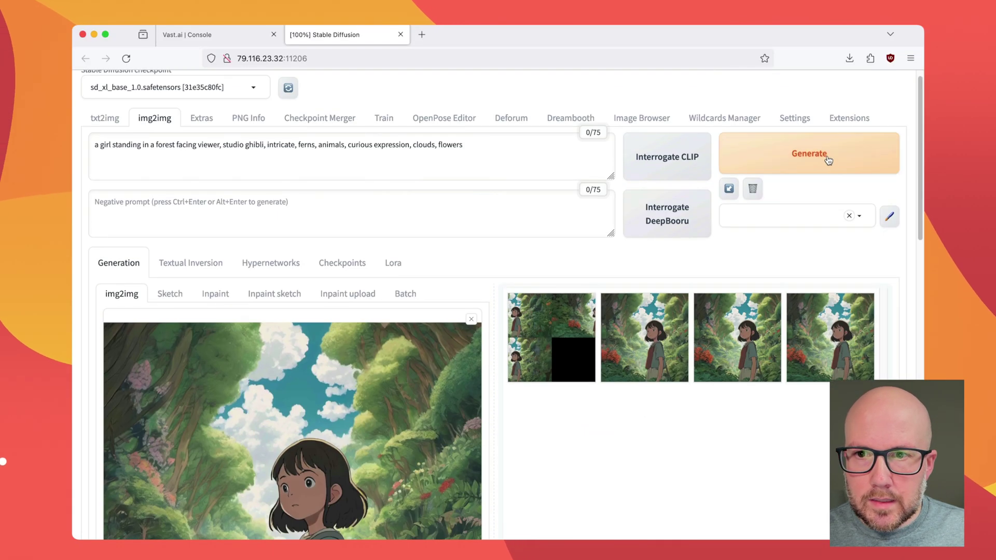
# Generate the 0.2-denoising outpaint and view the result full screen.
pyautogui.click(827, 157)
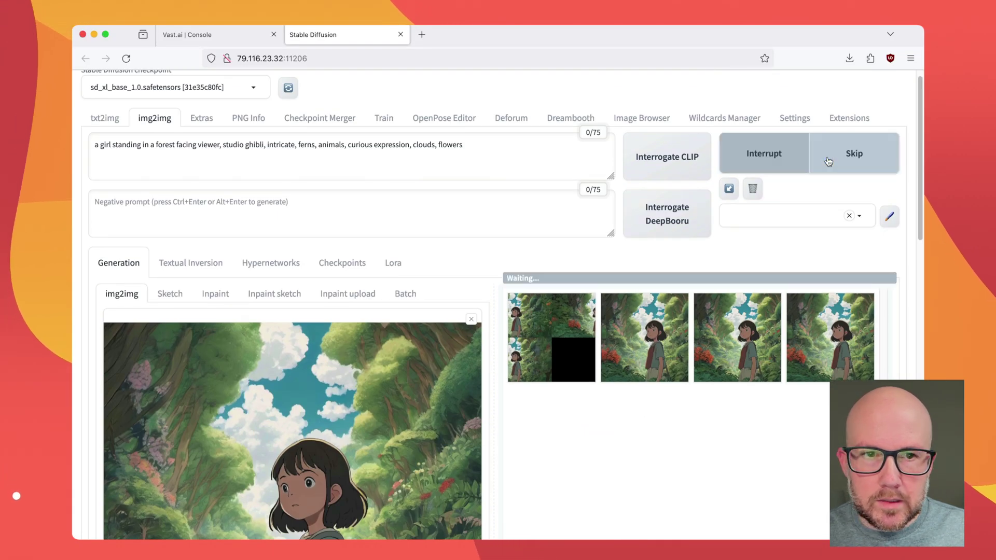
pyautogui.click(560, 357)
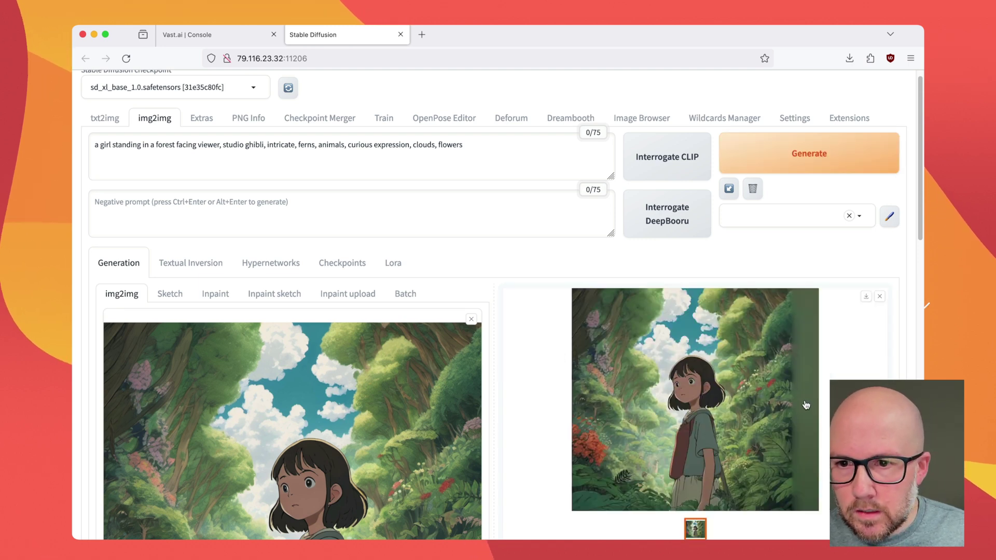
pyautogui.click(803, 361)
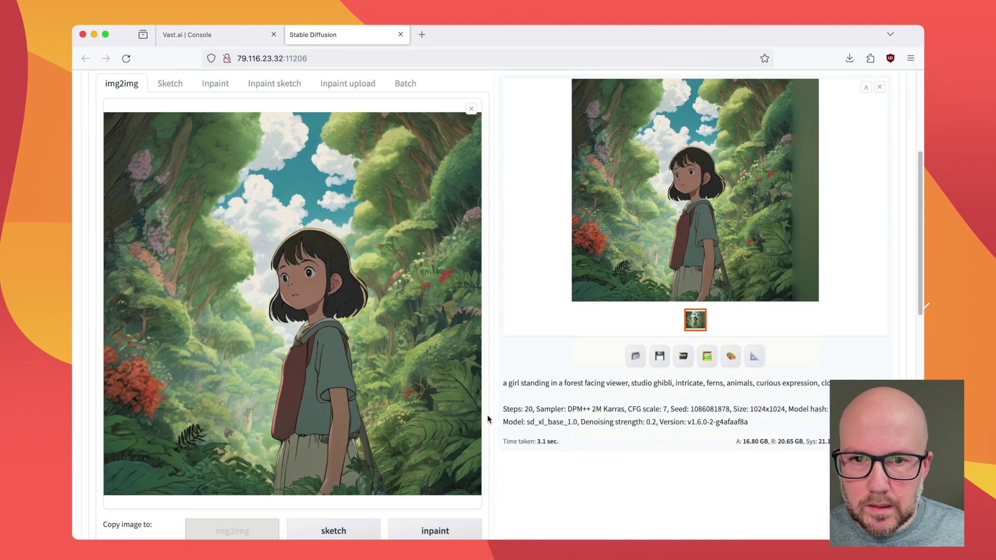
pyautogui.scroll(-6, 472, 425)
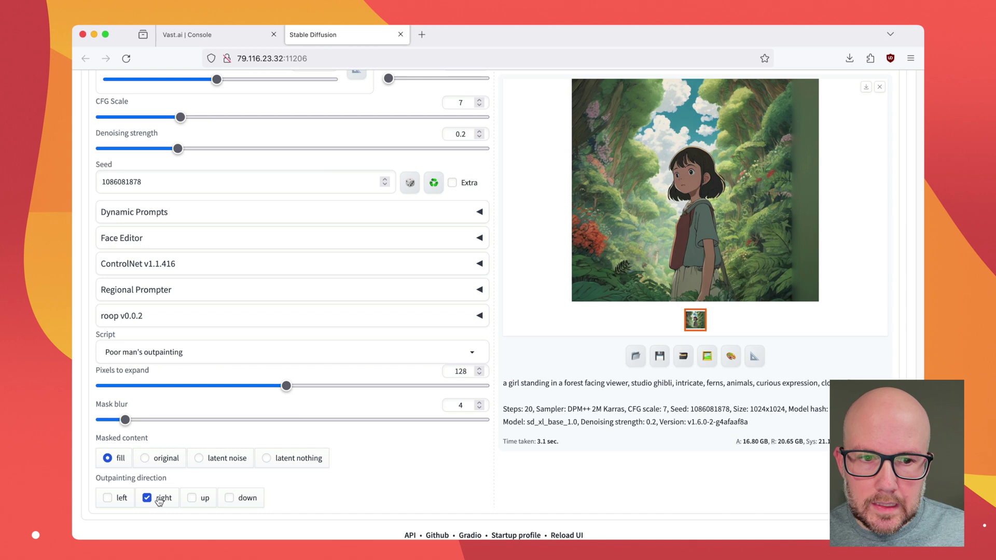
# Raise Denoising strength to 0.8 and regenerate the outpainted image.
pyautogui.scroll(4, 236, 394)
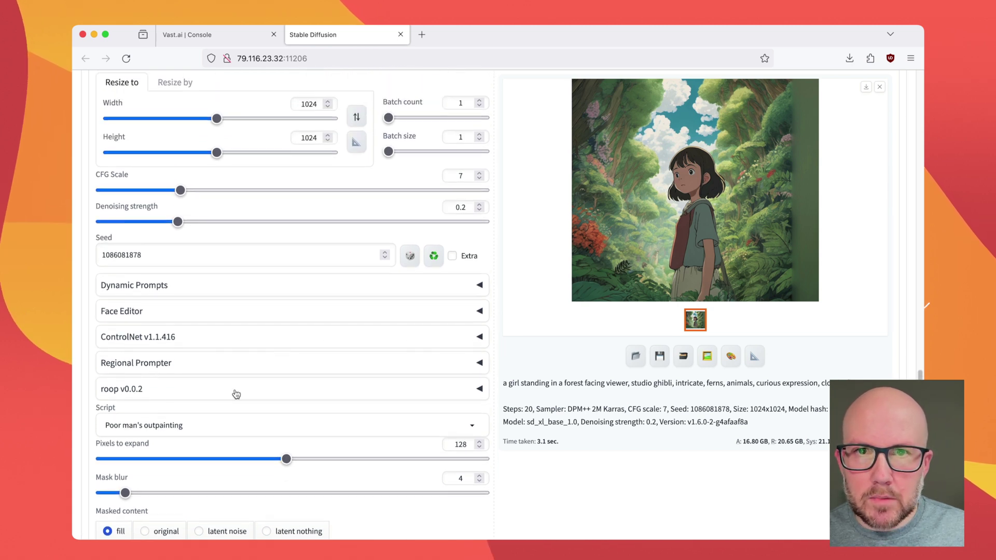
pyautogui.scroll(1, 236, 395)
pyautogui.scroll(1, 235, 391)
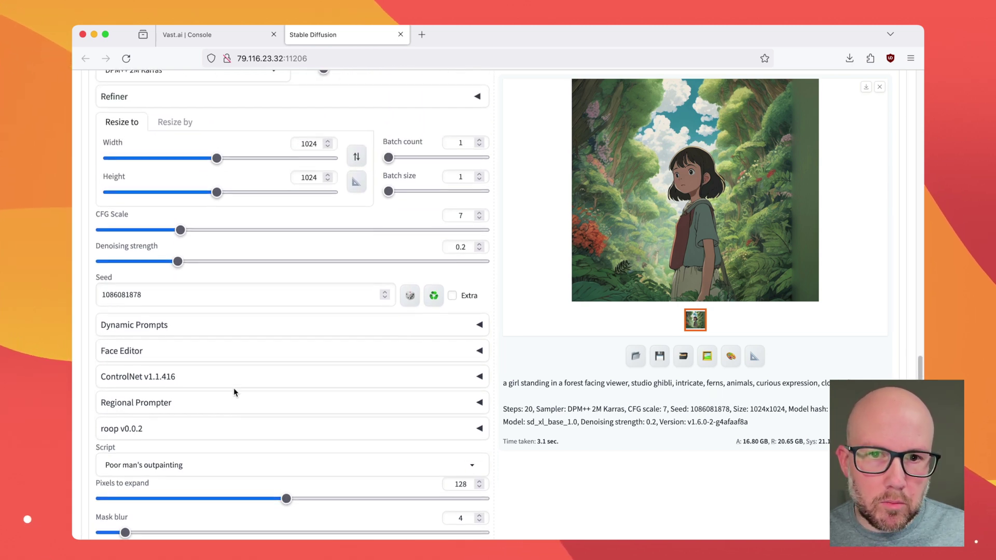
pyautogui.scroll(1, 235, 391)
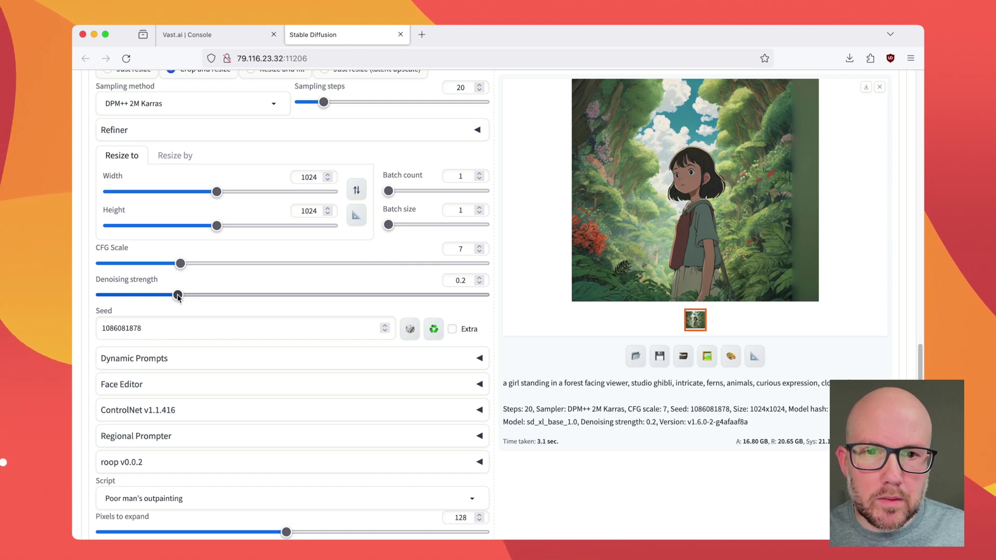
pyautogui.moveTo(177, 295); pyautogui.dragTo(407, 294)
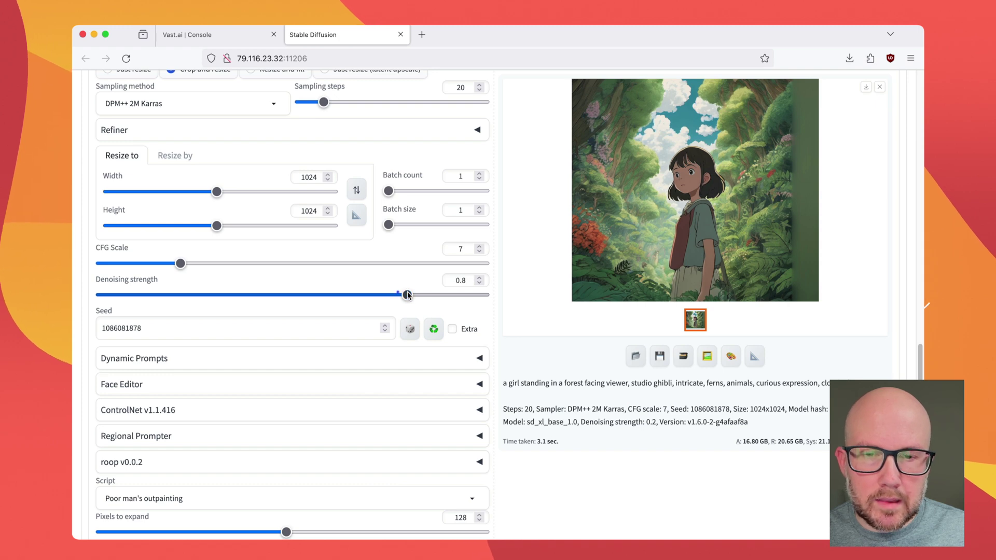
pyautogui.scroll(4, 428, 366)
pyautogui.scroll(3, 427, 370)
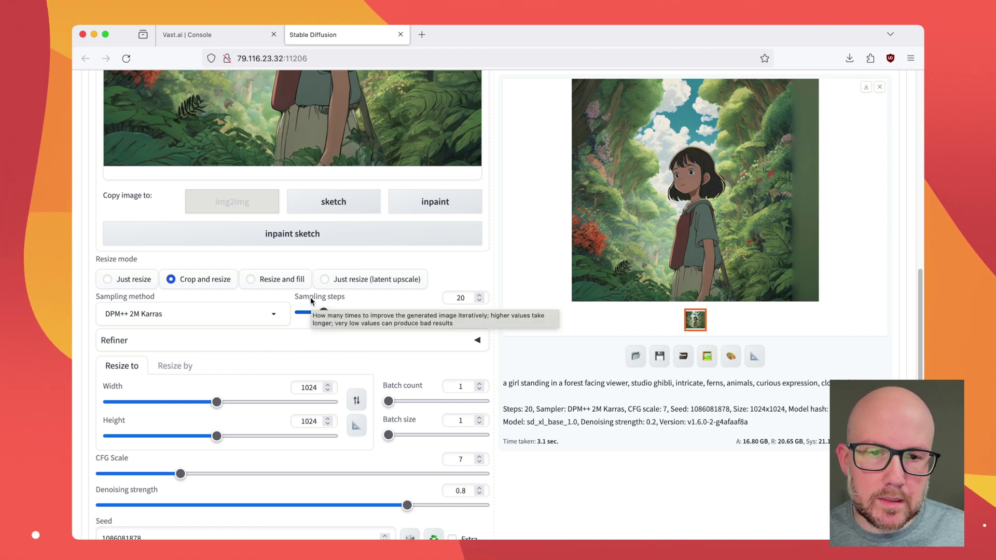
pyautogui.scroll(1, 667, 350)
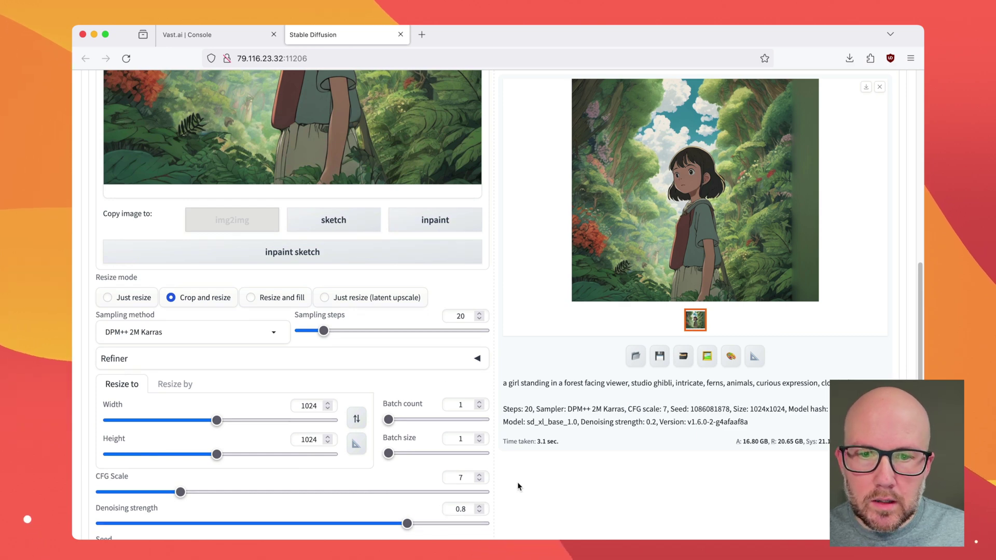
pyautogui.scroll(10, 517, 486)
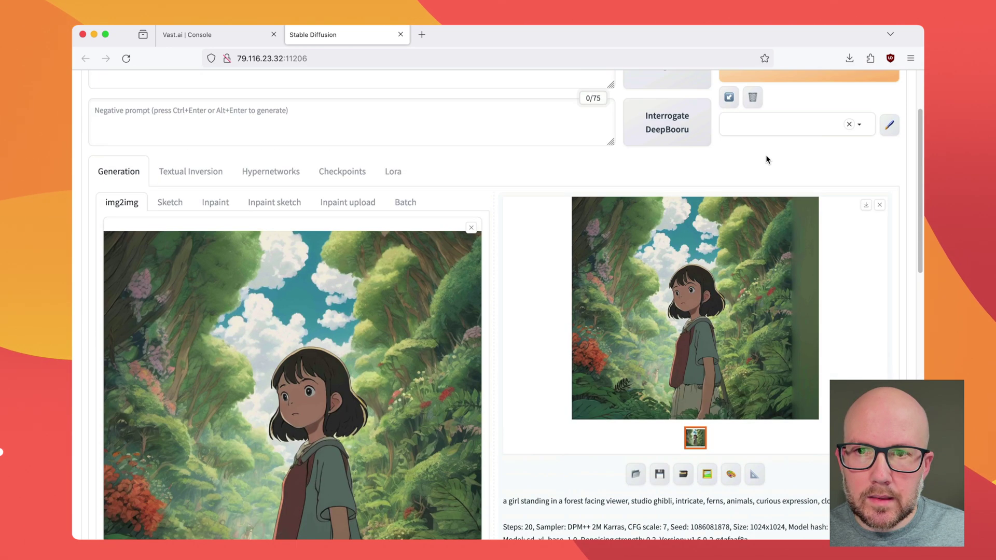
pyautogui.scroll(4, 766, 159)
pyautogui.click(788, 169)
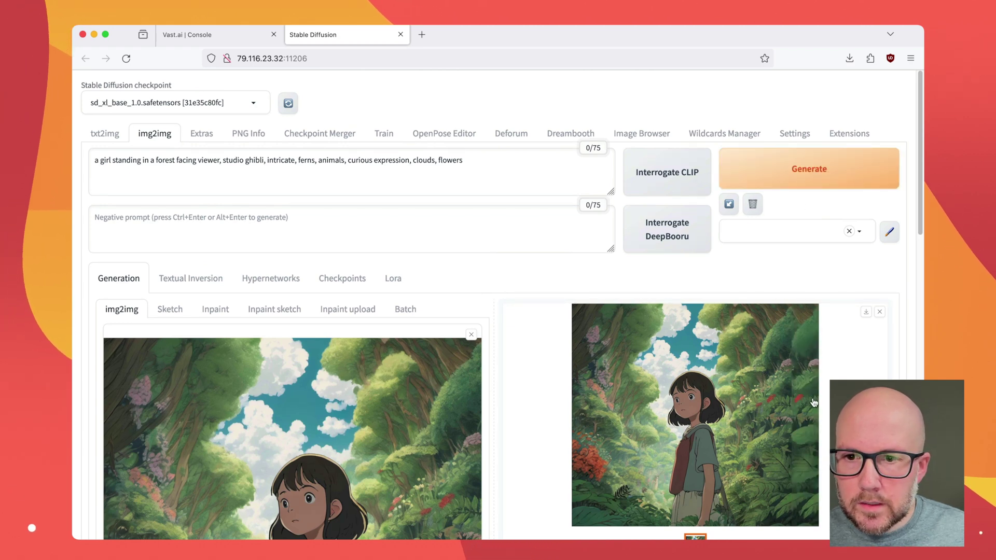
# Open the new 0.8-denoising result full screen to inspect the right edge.
pyautogui.click(806, 410)
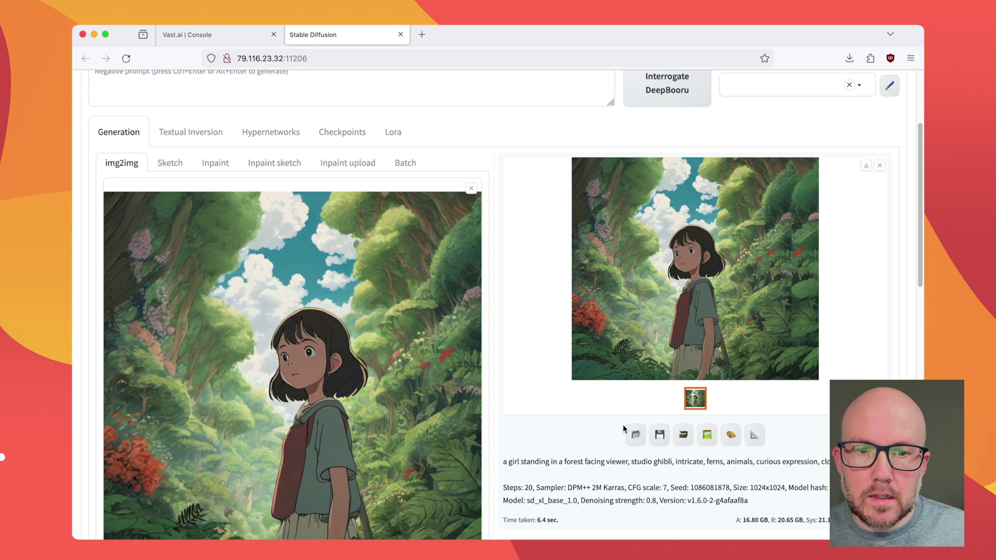
pyautogui.scroll(-5, 622, 425)
pyautogui.scroll(-3, 615, 418)
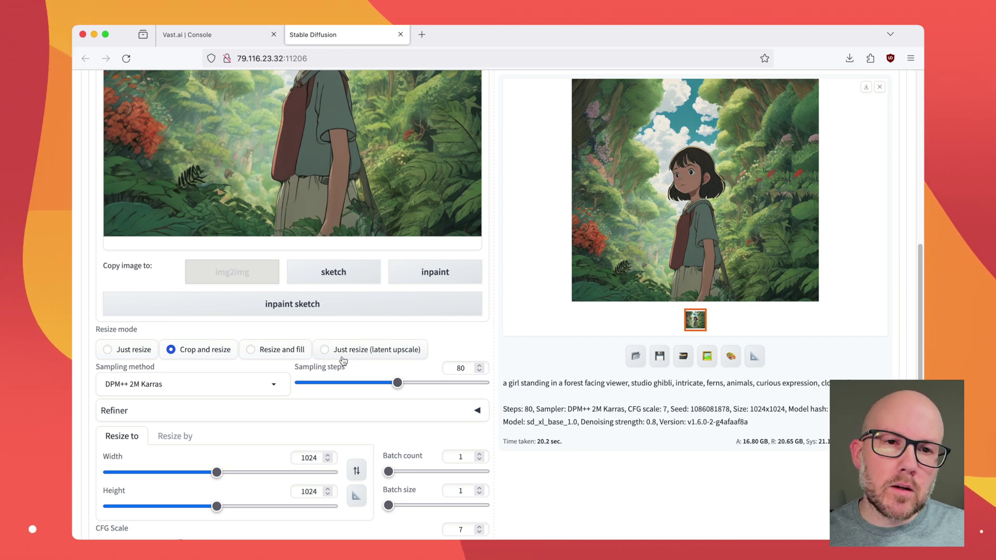
# Lower Sampling steps from 80 to 20 and generate the four-direction 200-pixel outpaint.
pyautogui.scroll(-10, 329, 348)
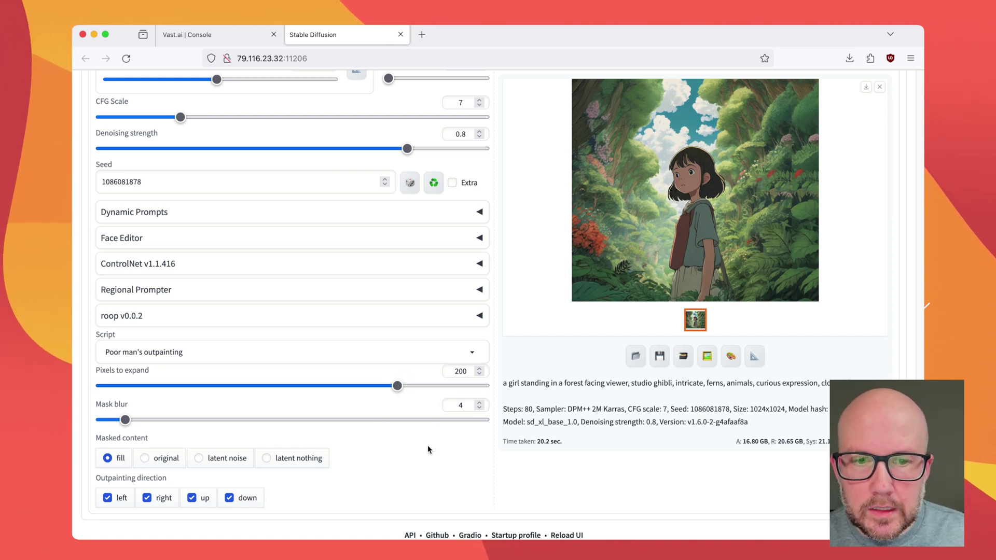
pyautogui.scroll(12, 427, 448)
pyautogui.scroll(10, 429, 449)
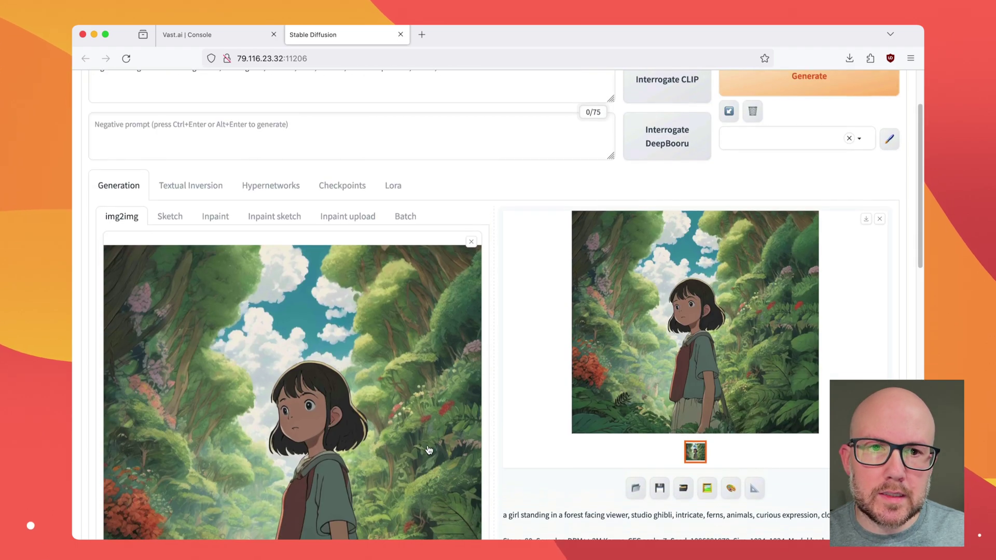
pyautogui.scroll(-15, 452, 437)
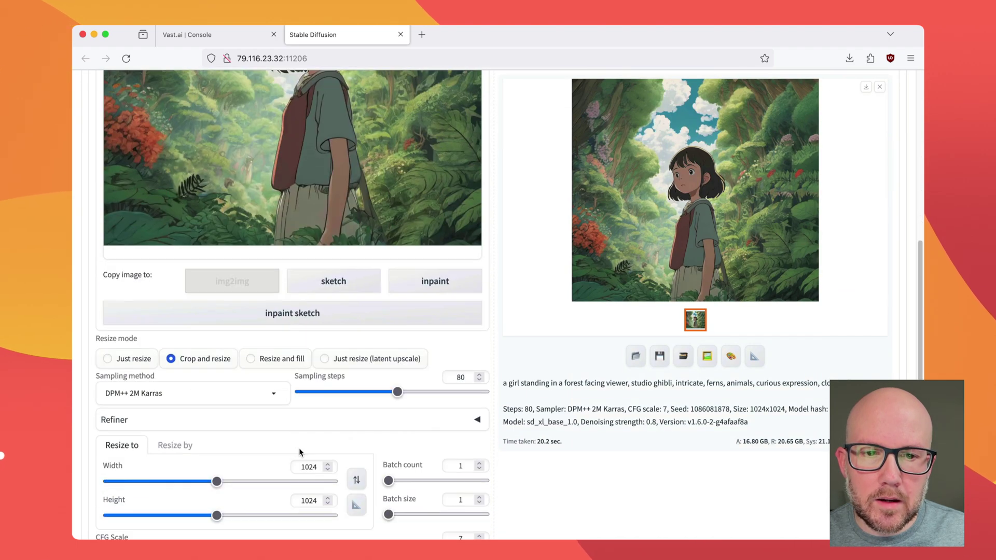
pyautogui.moveTo(378, 219); pyautogui.dragTo(324, 224)
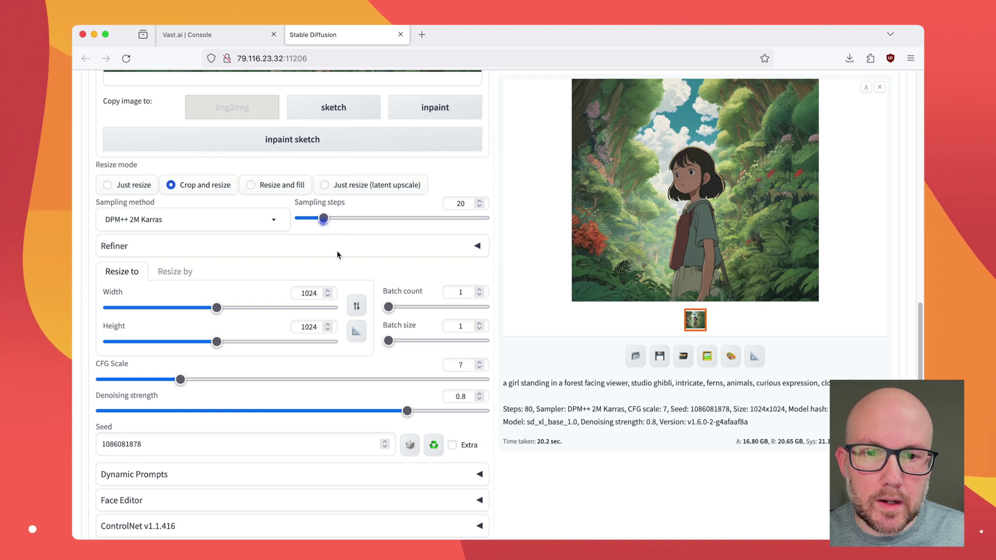
pyautogui.scroll(15, 700, 411)
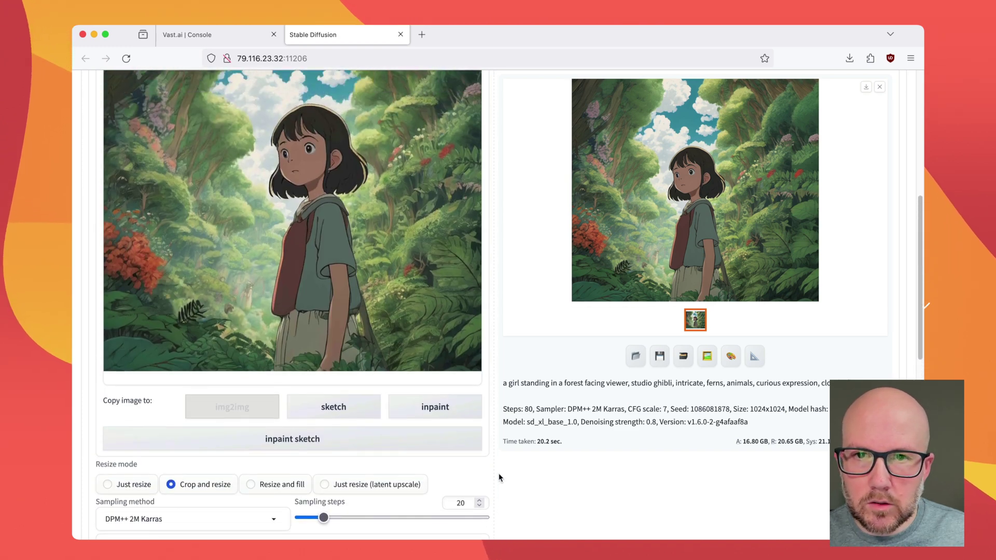
pyautogui.click(793, 169)
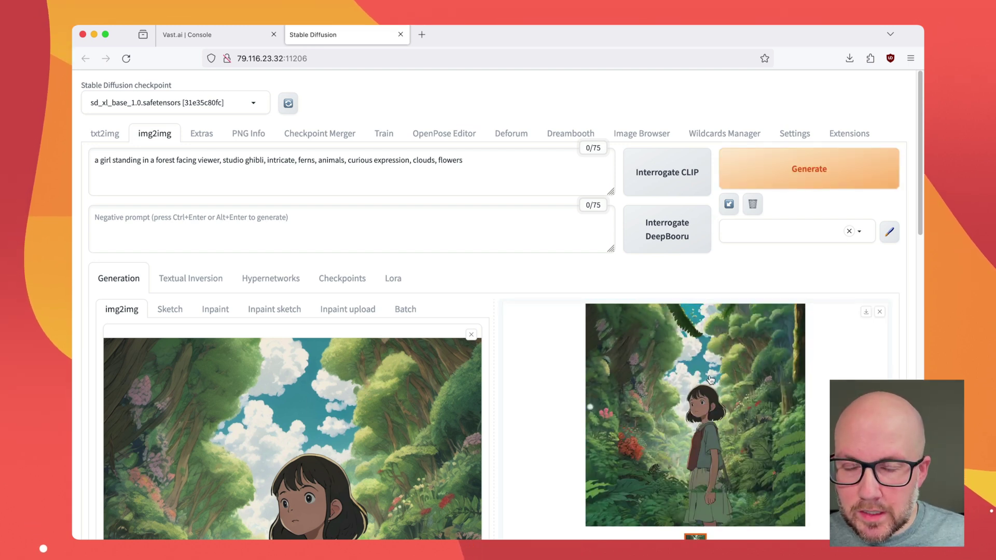
pyautogui.click(710, 379)
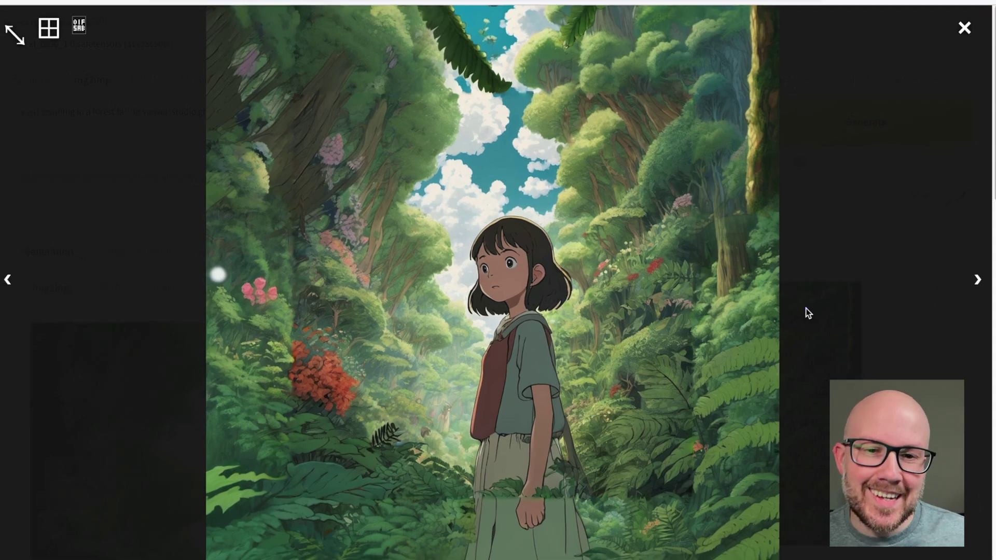
pyautogui.click(820, 304)
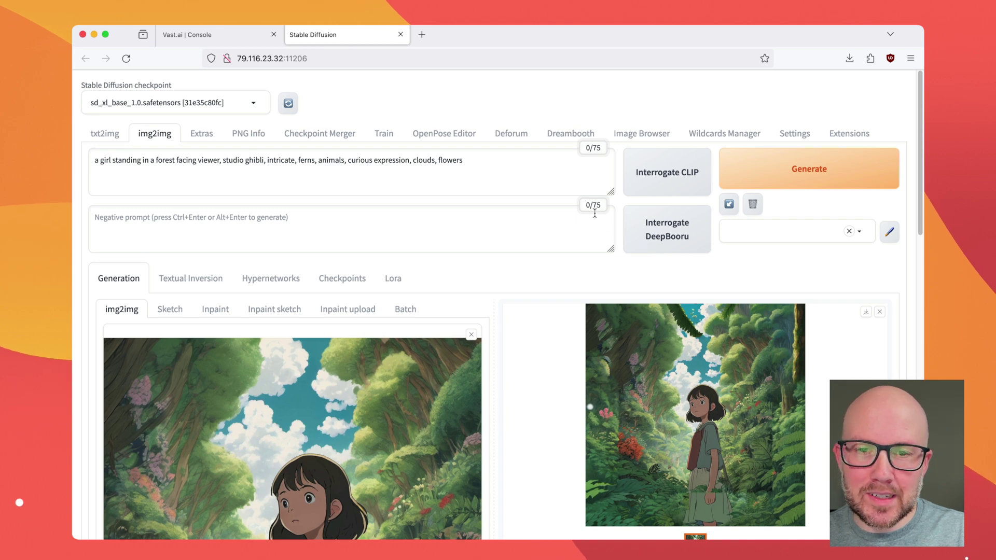
pyautogui.press('super+Tab')
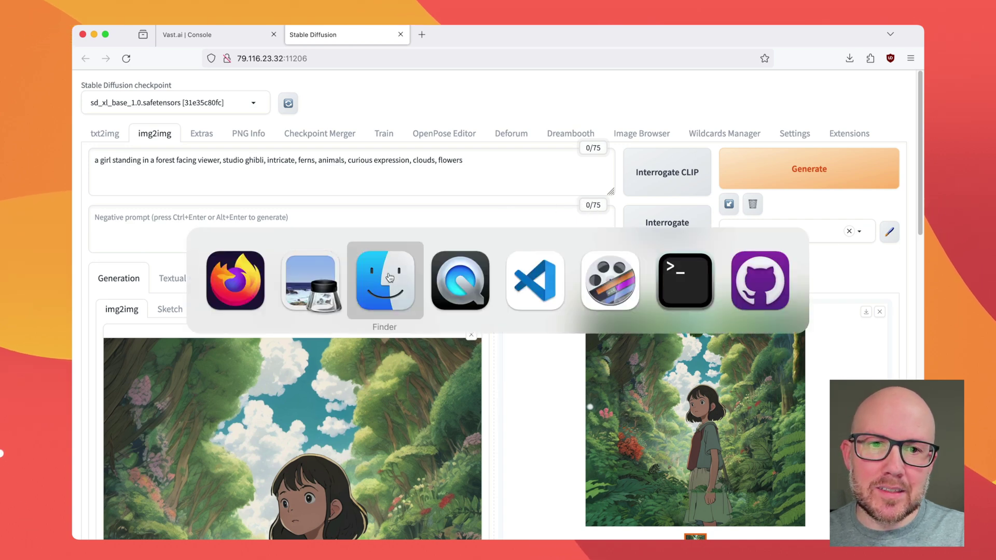
# Bring Preview's window showing 00034-1086081878.png to the front.
pyautogui.click(311, 283)
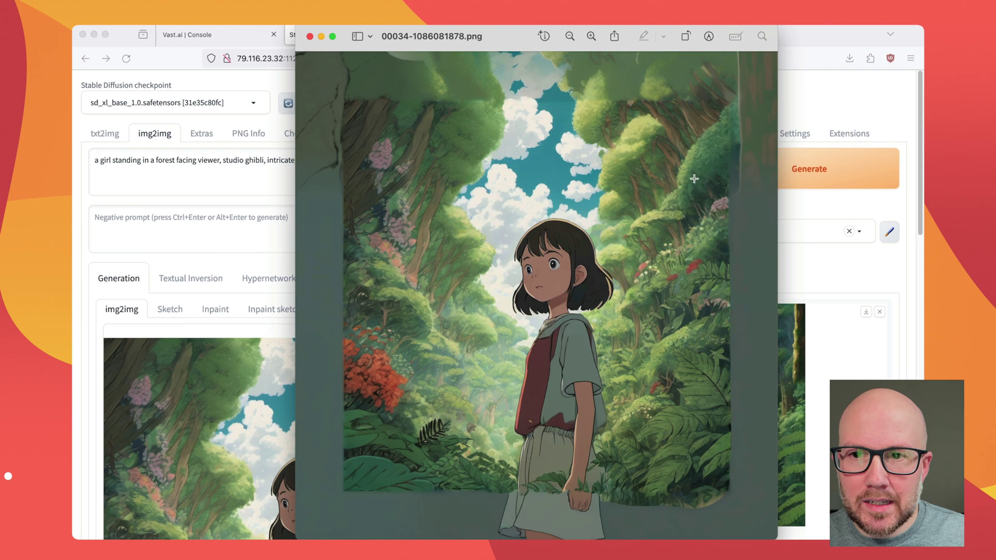